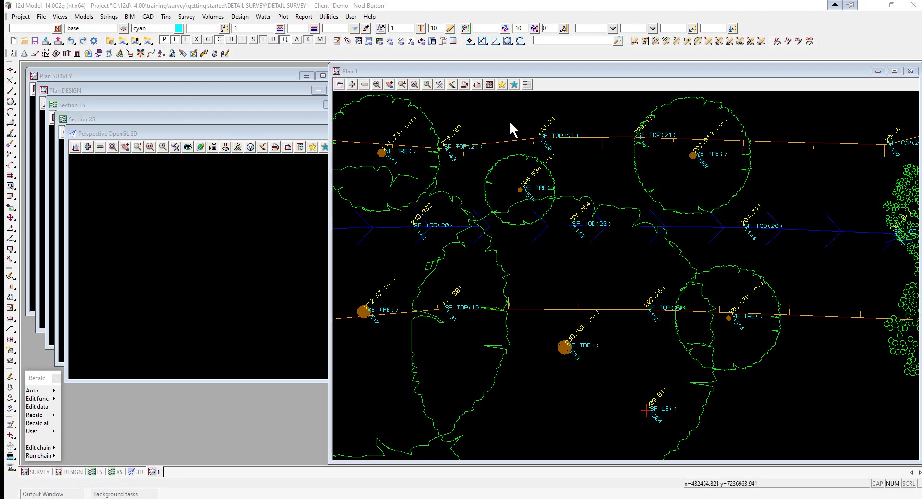
- Maximize the Plan 1 view and zoom in on the gap between TOP(32) and TOP(68)
left_click_drag(567, 72, 525, 79)
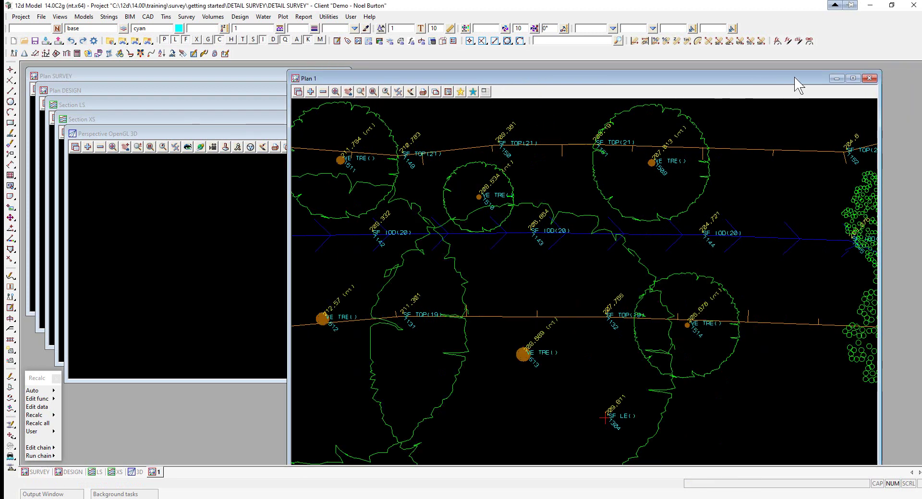
left_click(853, 78)
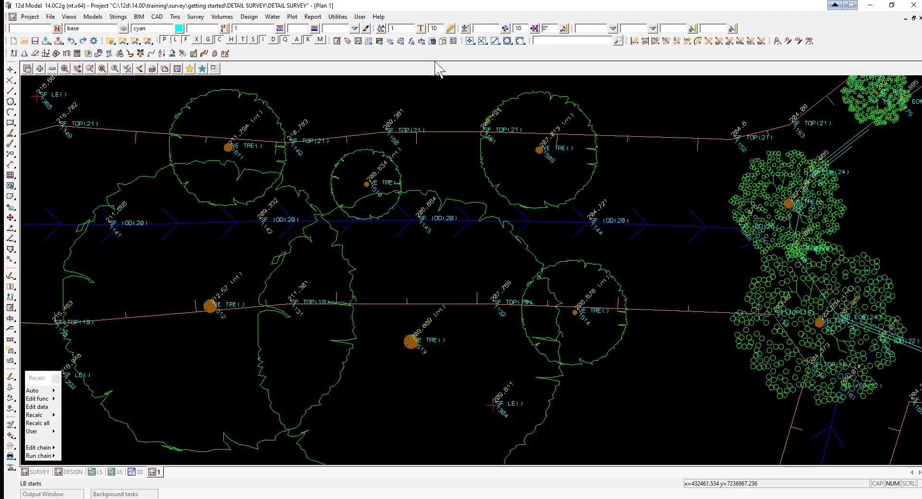
scroll(552, 259, "down", 3)
scroll(552, 259, "down", 5)
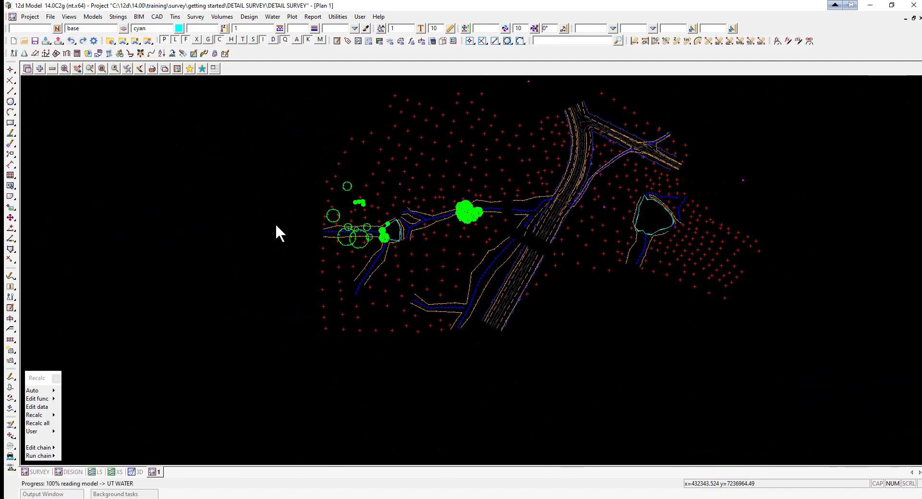
scroll(508, 206, "up", 6)
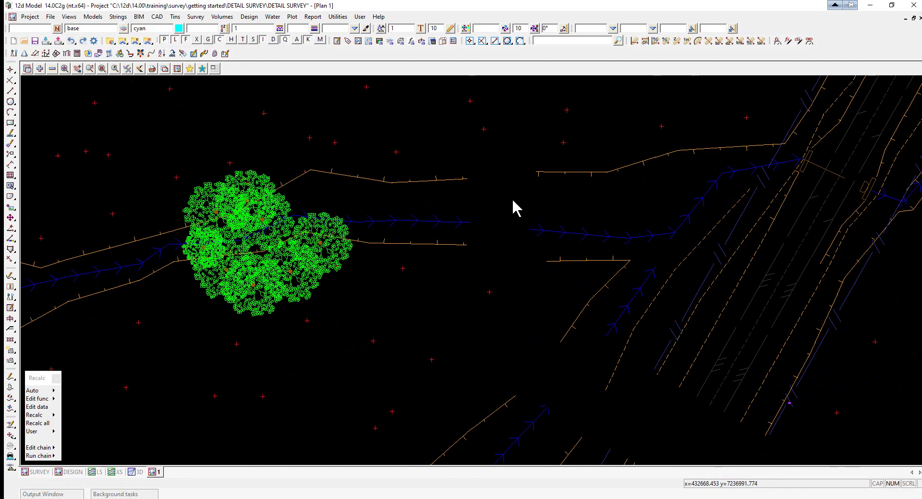
scroll(509, 192, "down", 4)
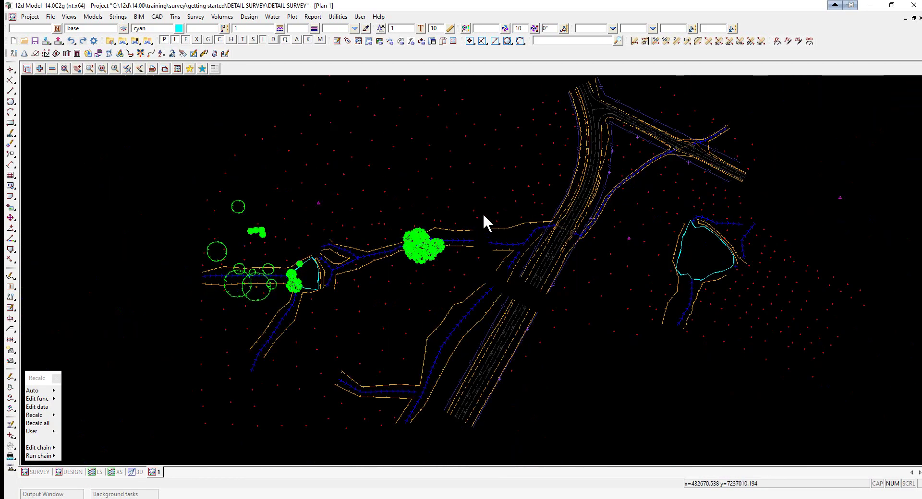
scroll(485, 224, "up", 5)
scroll(495, 229, "up", 5)
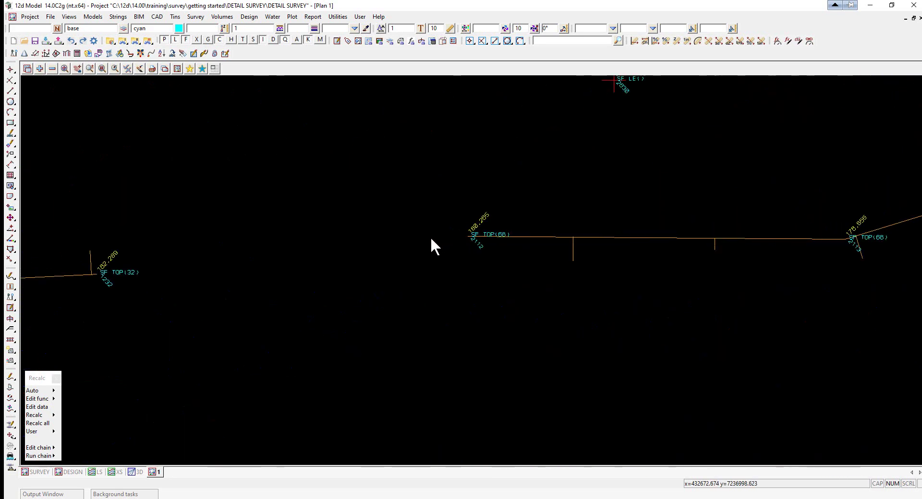
scroll(499, 252, "down", 2)
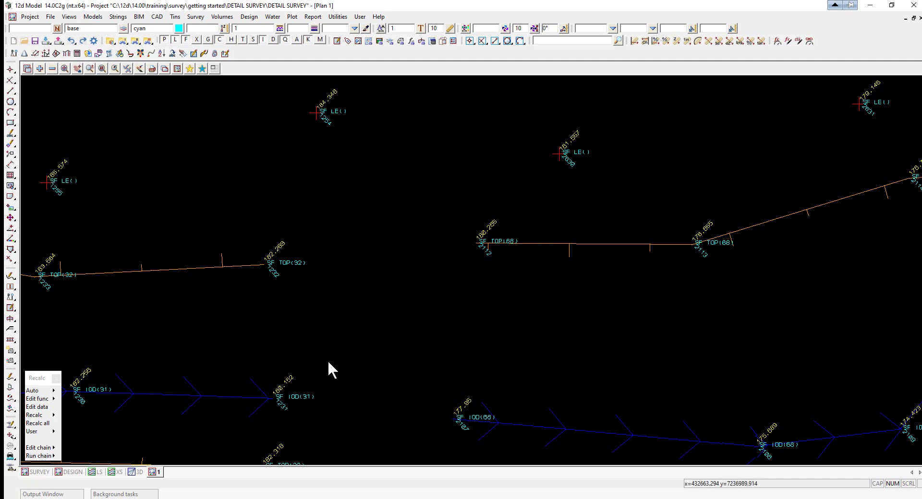
- Use String Join to attach TOP(68) onto TOP(32), closing the SF TOP gap
left_click(10, 249)
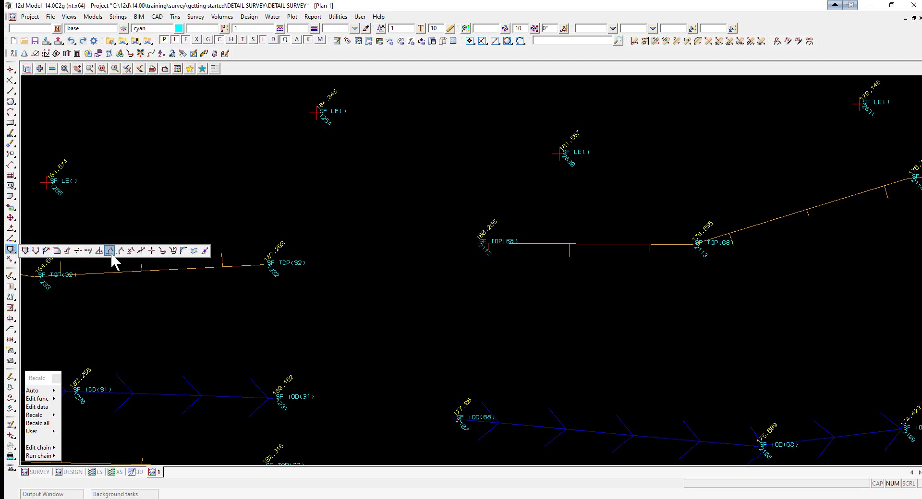
left_click(163, 251)
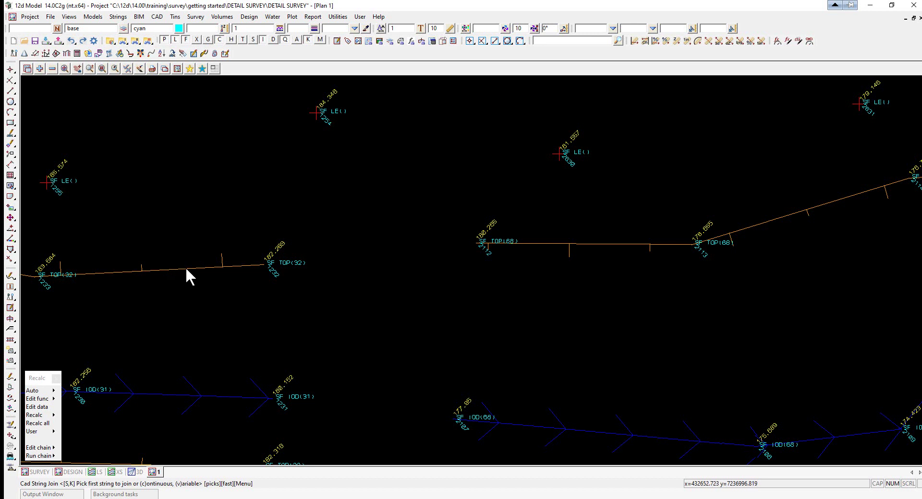
left_click(186, 270)
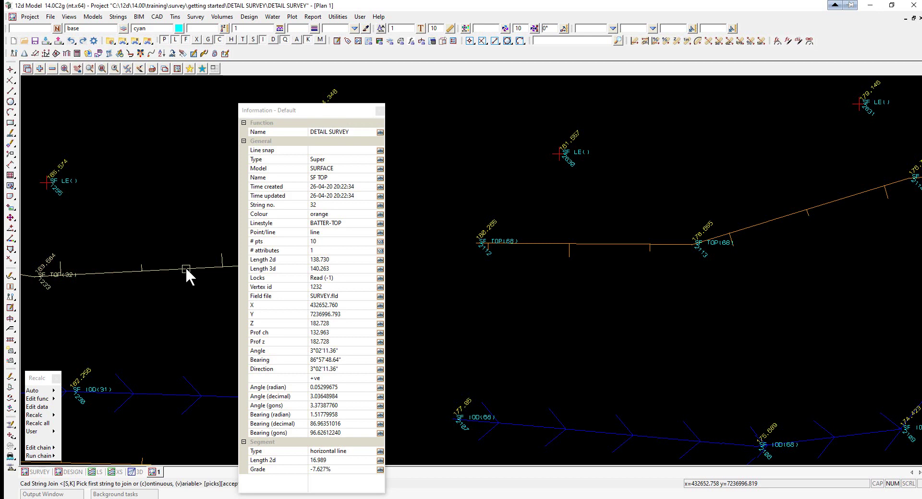
left_click(186, 269)
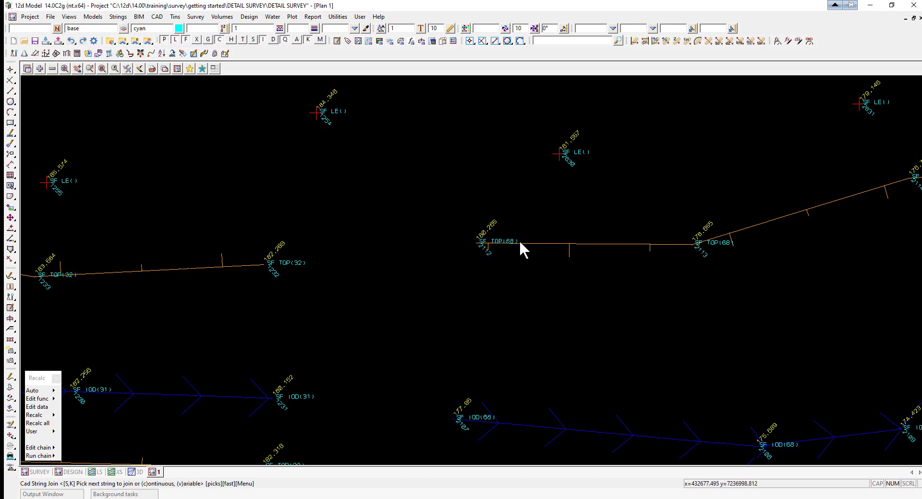
left_click(520, 240)
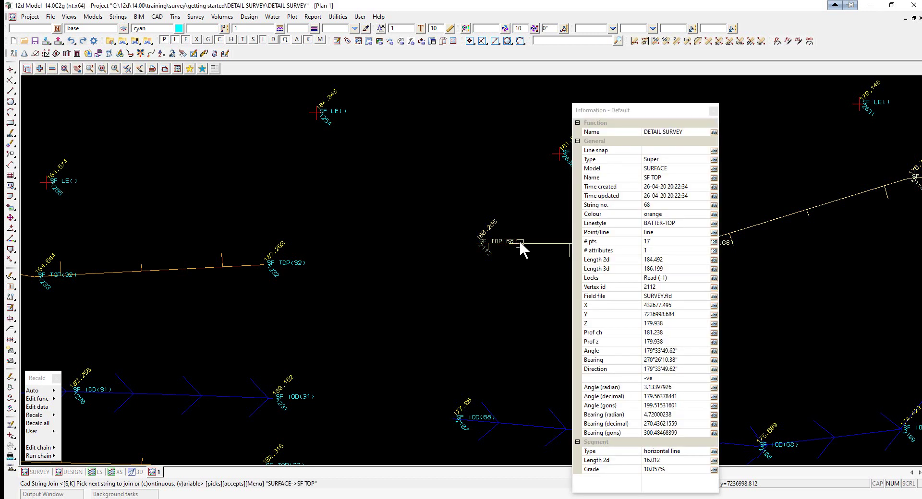
middle_click(519, 240)
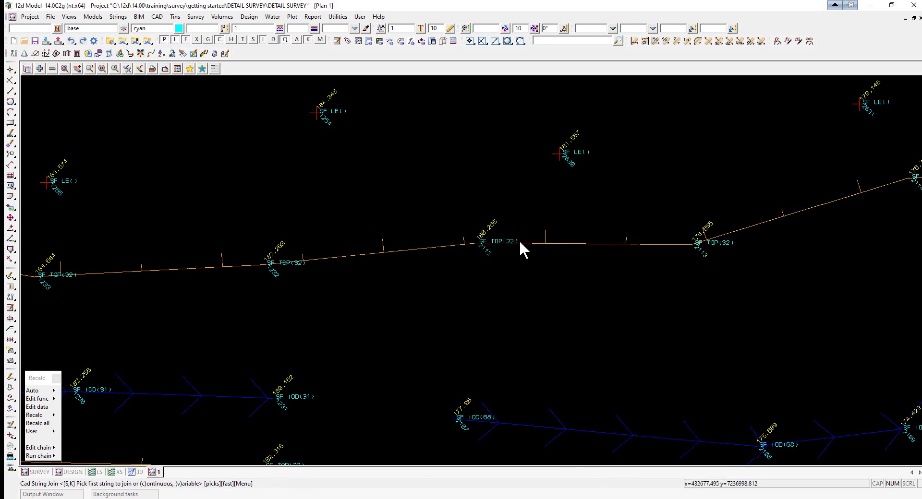
left_click(403, 251)
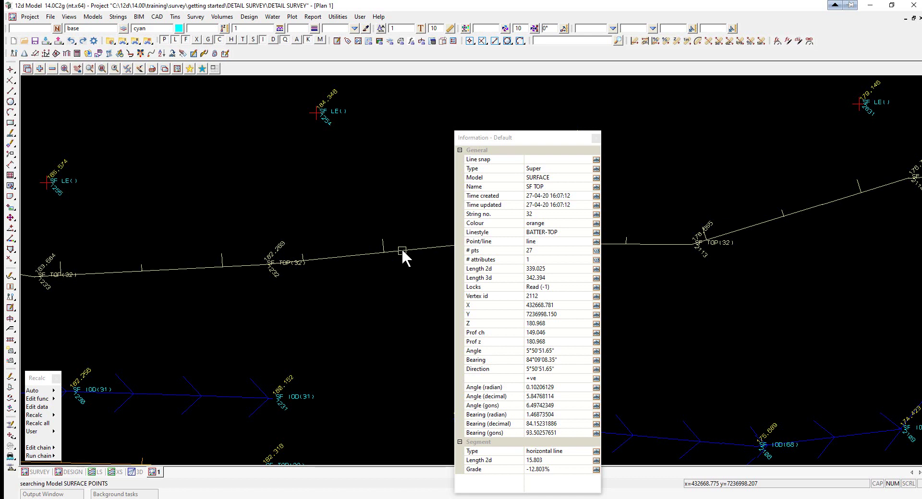
- Join drainage string IOD(68) onto IOD(31)
scroll(422, 128, "down", 4)
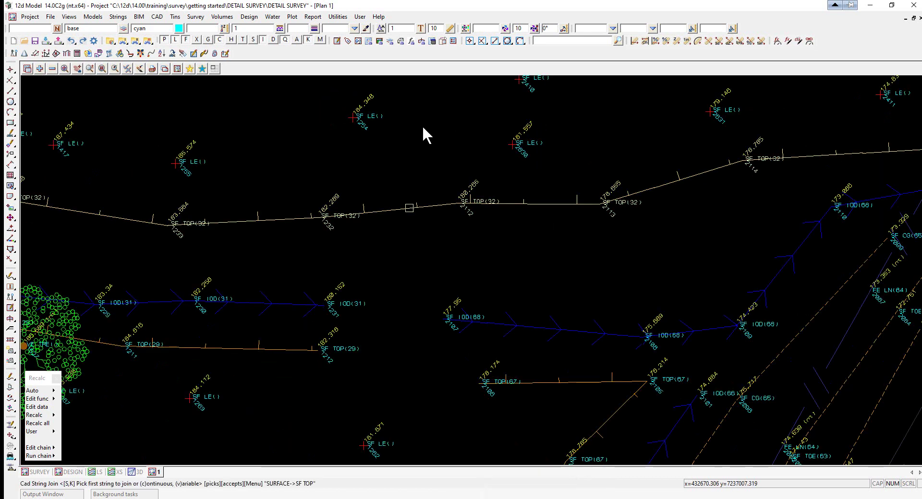
left_click(499, 225)
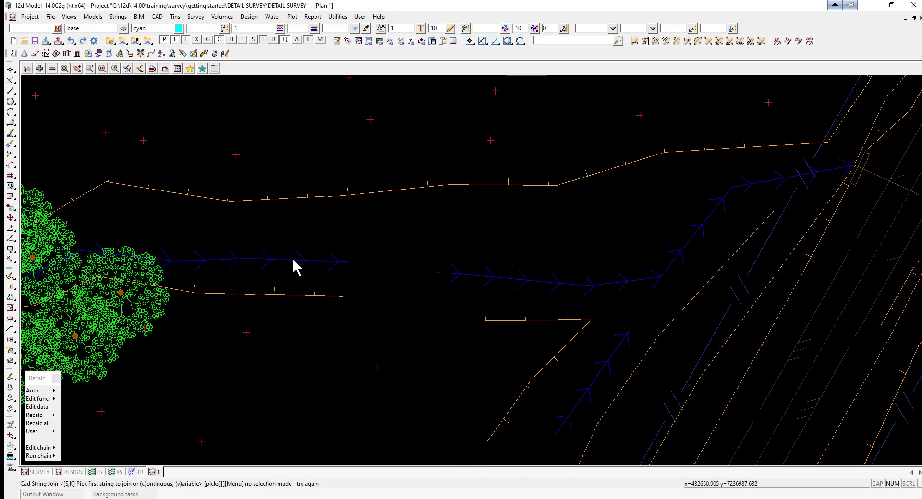
scroll(292, 258, "up", 3)
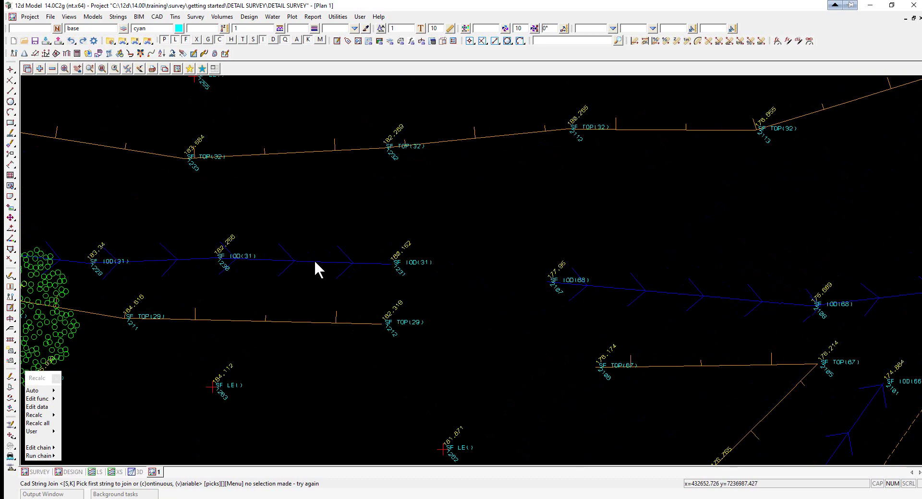
left_click(314, 262)
middle_click(314, 260)
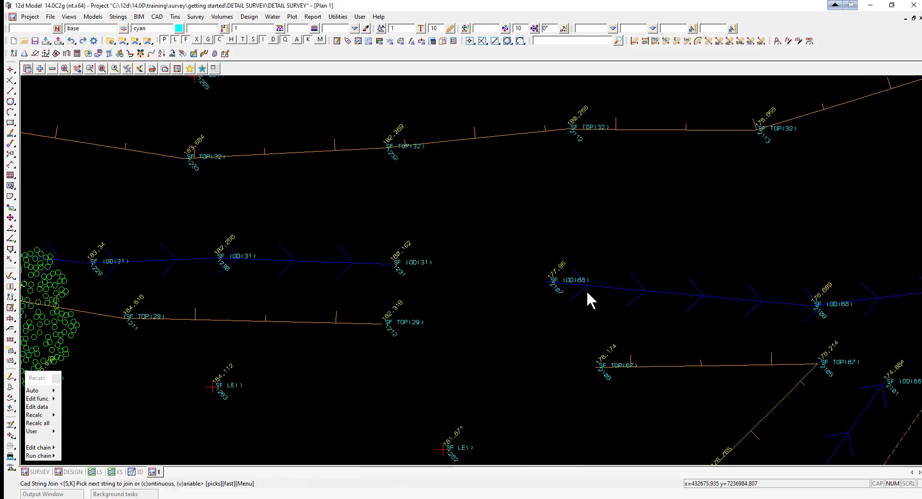
left_click(611, 289)
middle_click(611, 290)
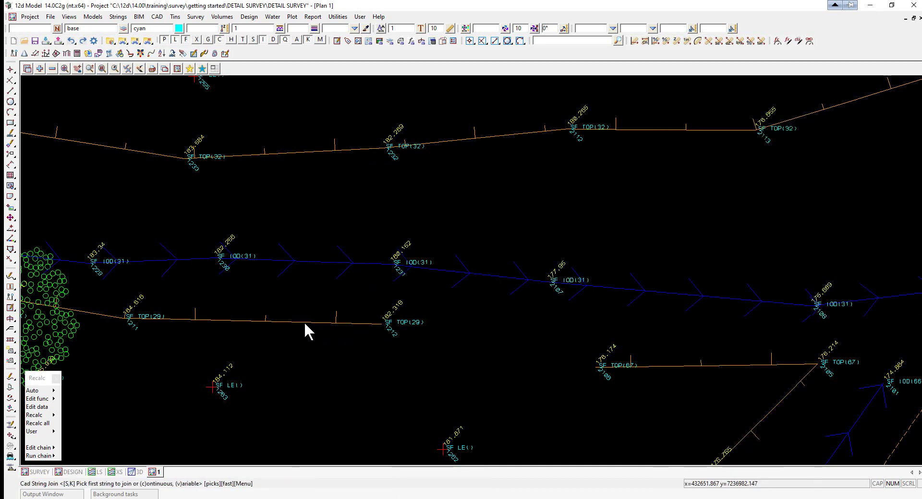
- Join kerb string TOP(67) onto TOP(29)
left_click(329, 324)
middle_click(329, 323)
scroll(336, 322, "up", 1)
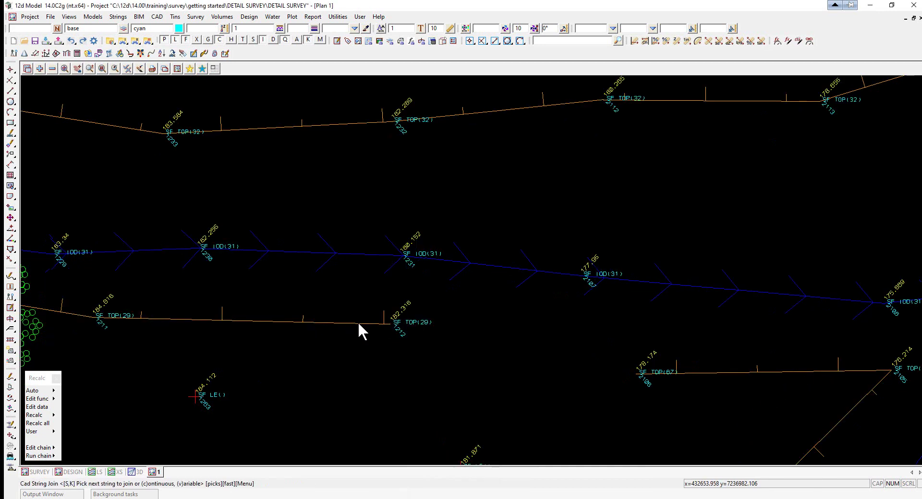
left_click(684, 372)
middle_click(686, 379)
scroll(620, 291, "down", 1)
scroll(570, 189, "down", 2)
scroll(560, 263, "up", 1)
scroll(560, 291, "up", 1)
scroll(564, 258, "up", 1)
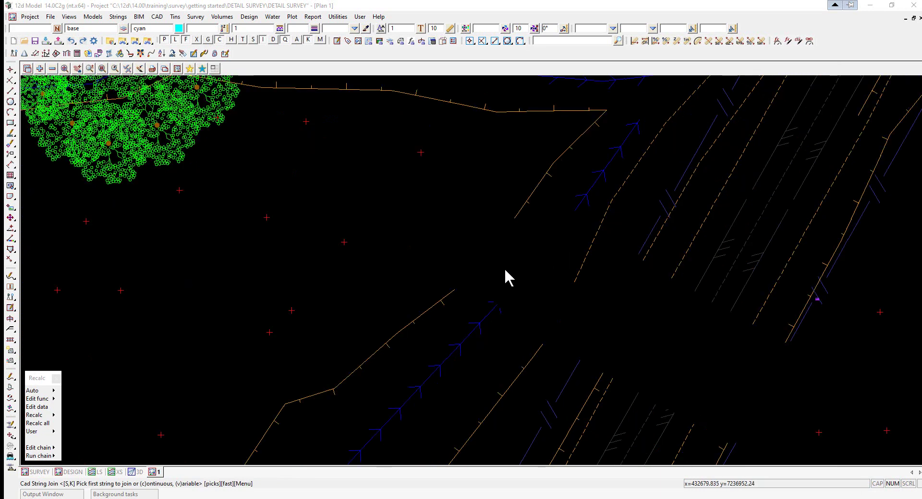
- Join the two orange SF TOP strings together
left_click(432, 305)
middle_click(432, 305)
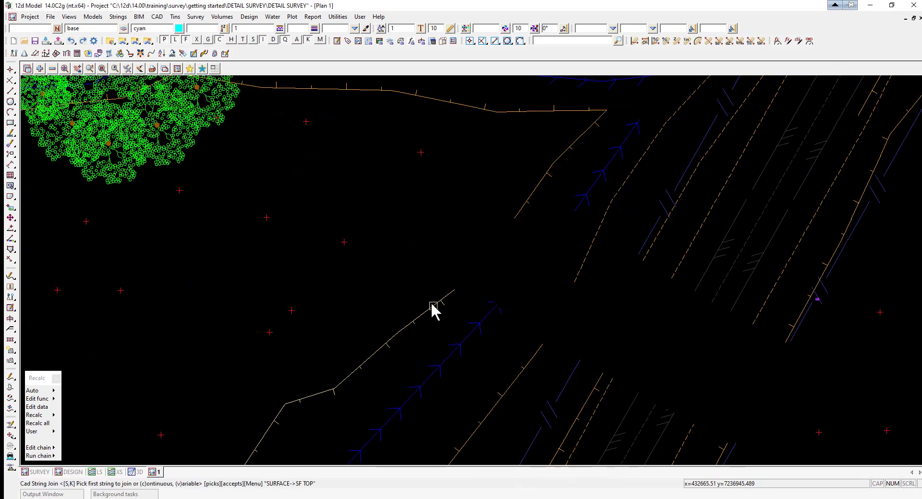
left_click(533, 191)
middle_click(533, 192)
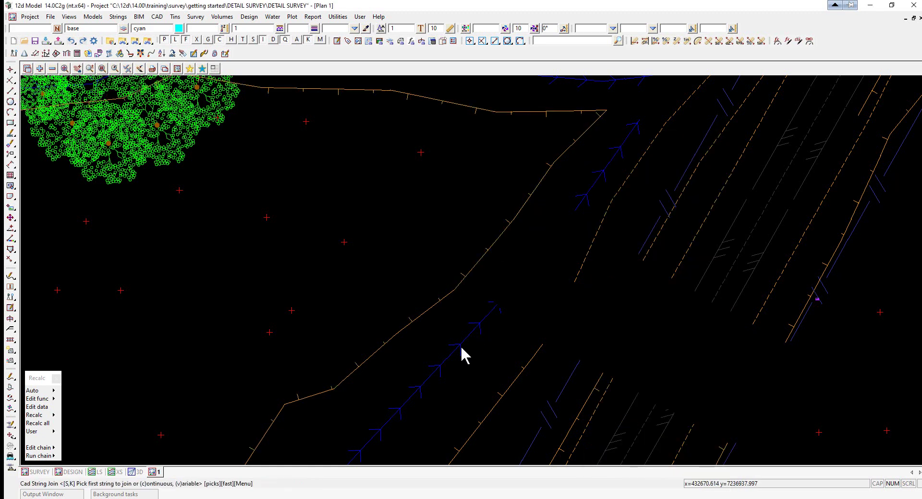
- Join the short blue segment into the long SF IOD string
left_click(485, 331)
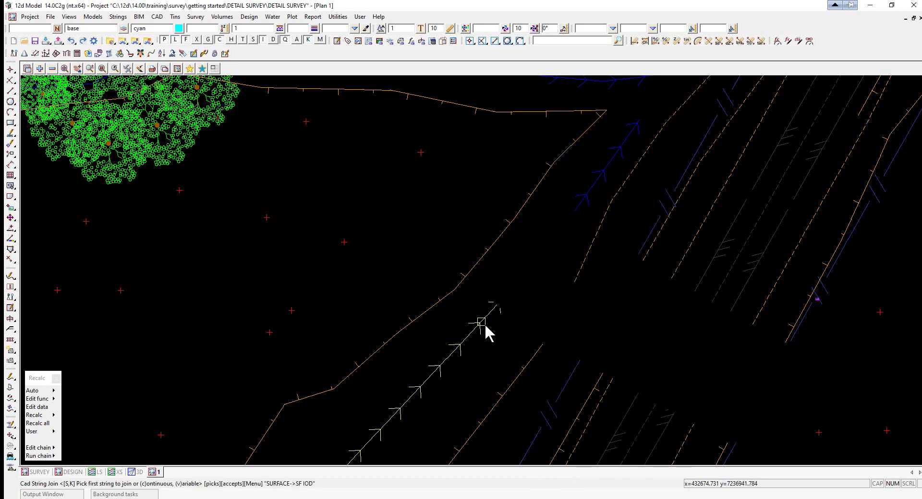
middle_click(485, 331)
left_click(598, 182)
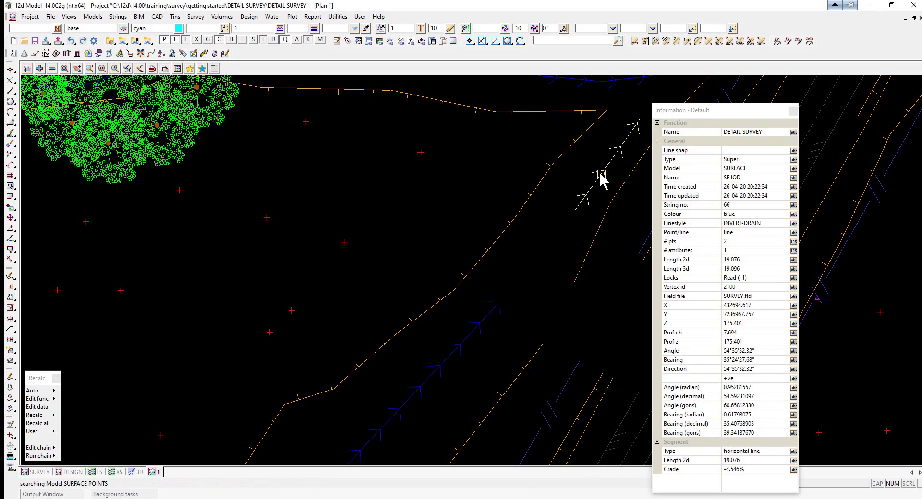
middle_click(599, 181)
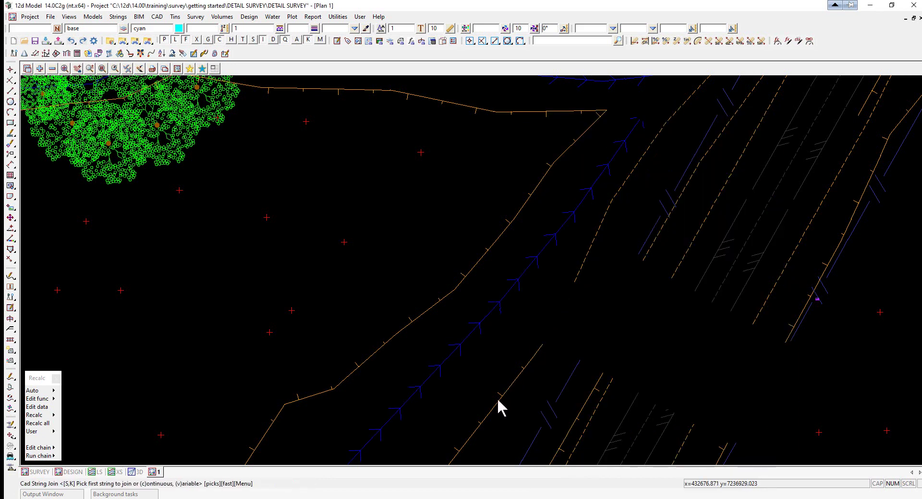
- Join the next dashed string onto the dashed SF CG string
left_click(522, 374)
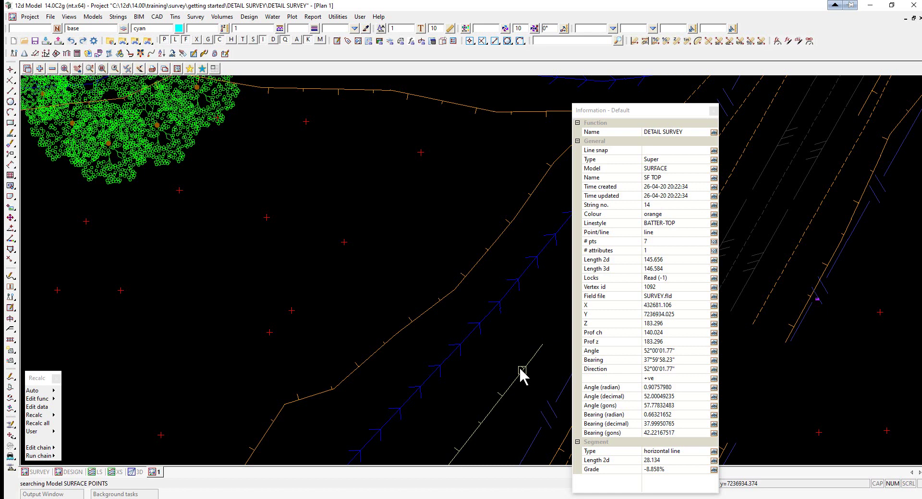
left_click(582, 267)
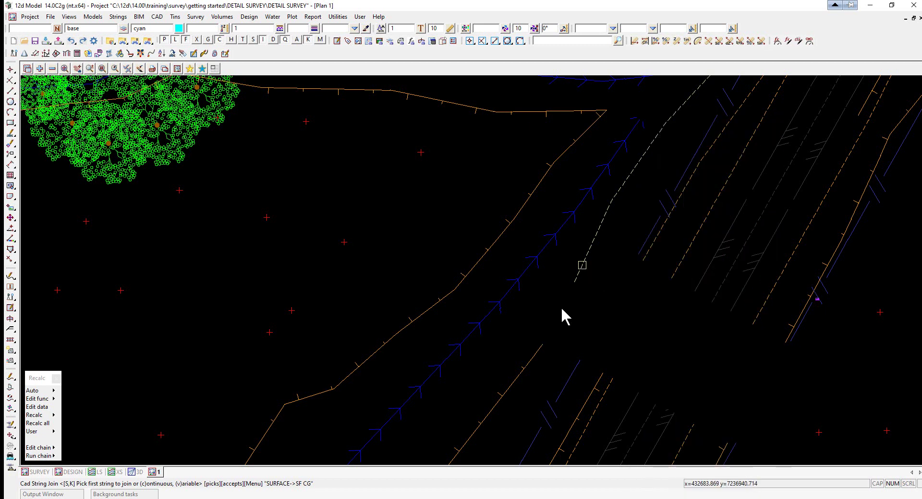
middle_click(569, 390)
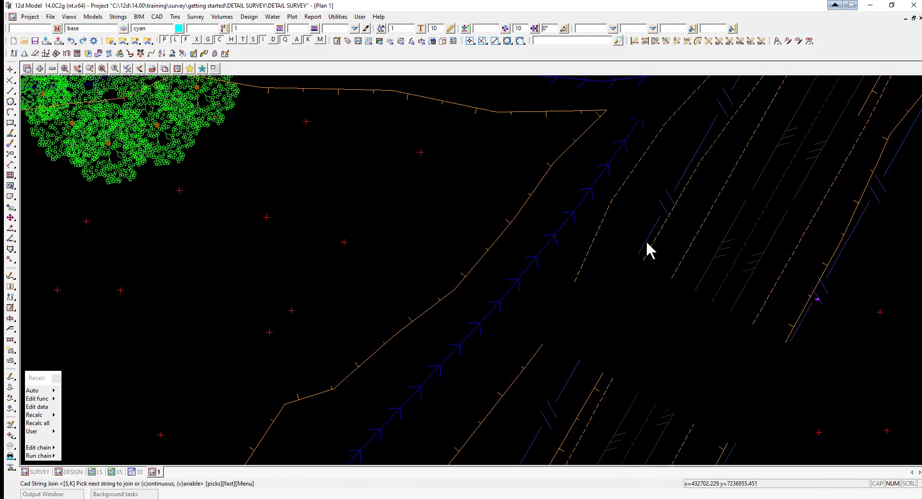
left_click(649, 235)
middle_click(652, 238)
- Pick another dashed SF CG string as the first string of the next join
scroll(653, 236, "up", 1)
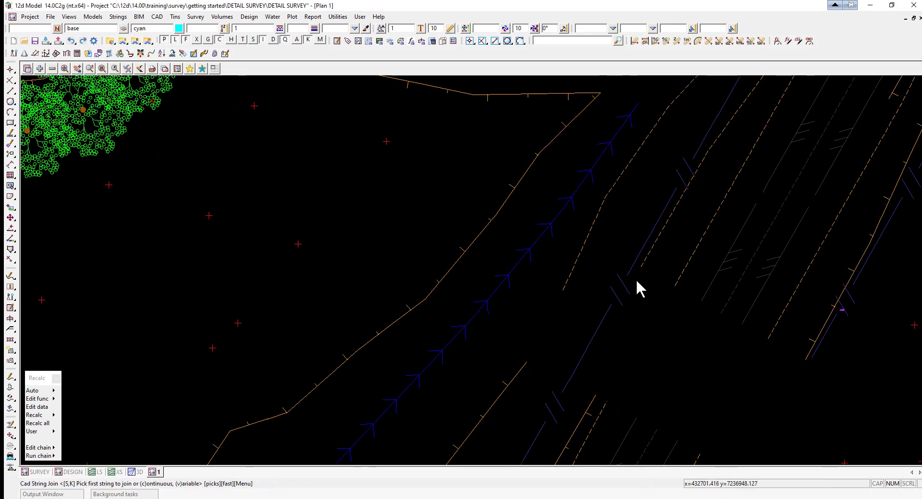
scroll(626, 315, "down", 1)
scroll(633, 362, "up", 1)
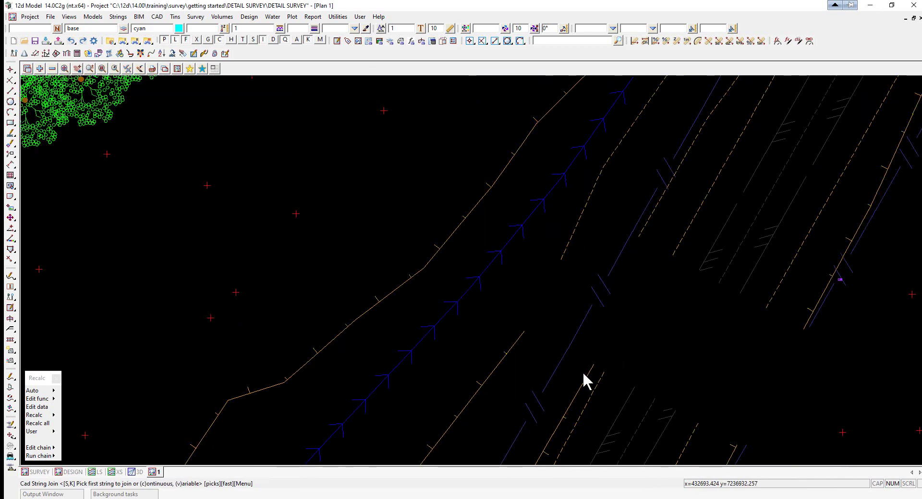
left_click(588, 399)
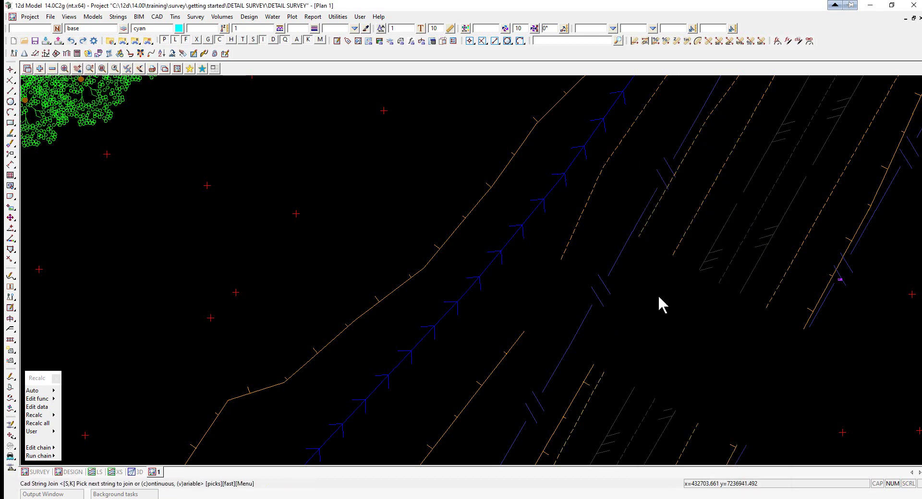
- Finish joining the remaining dashed SF CG pieces
left_click(696, 231)
scroll(695, 231, "up", 1)
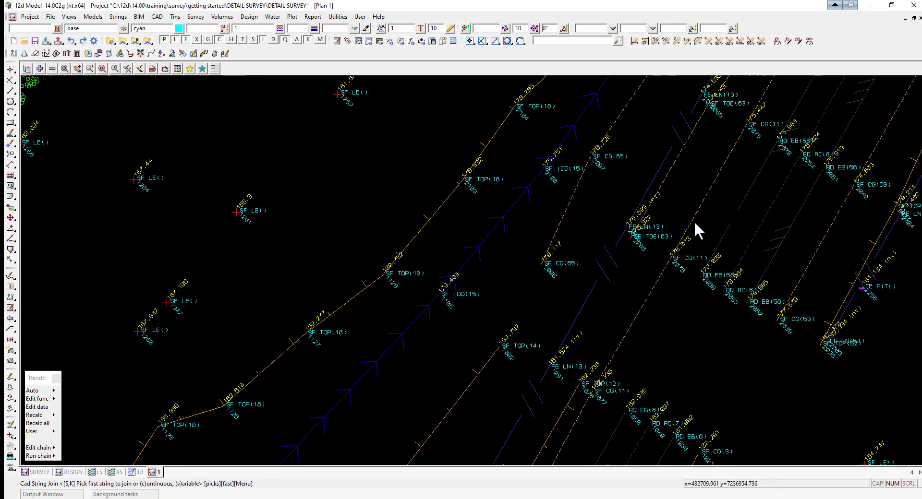
left_click(613, 430)
left_click(718, 240)
scroll(658, 185, "down", 2)
scroll(671, 341, "up", 2)
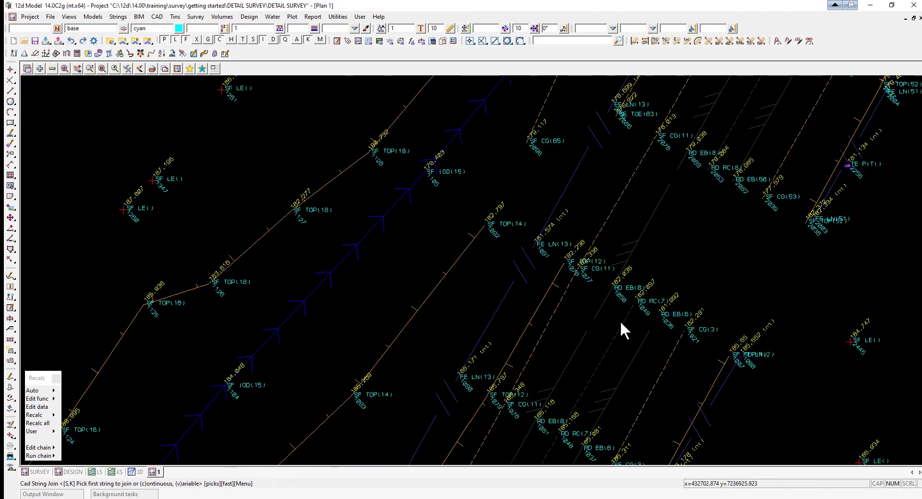
- Join the road string pieces into RD RC(7), RD EB(6), SF CG(3) and the next pair
left_click(624, 319)
left_click(624, 319)
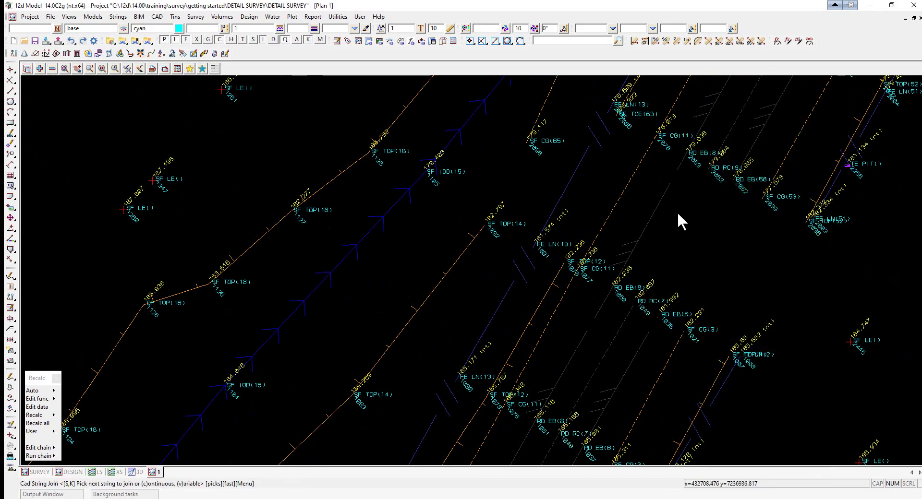
left_click(726, 134)
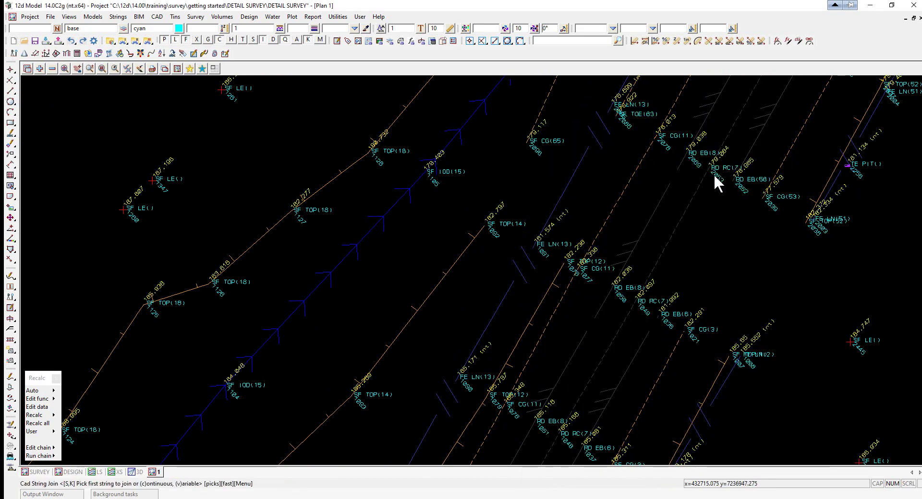
left_click(629, 362)
left_click(753, 151)
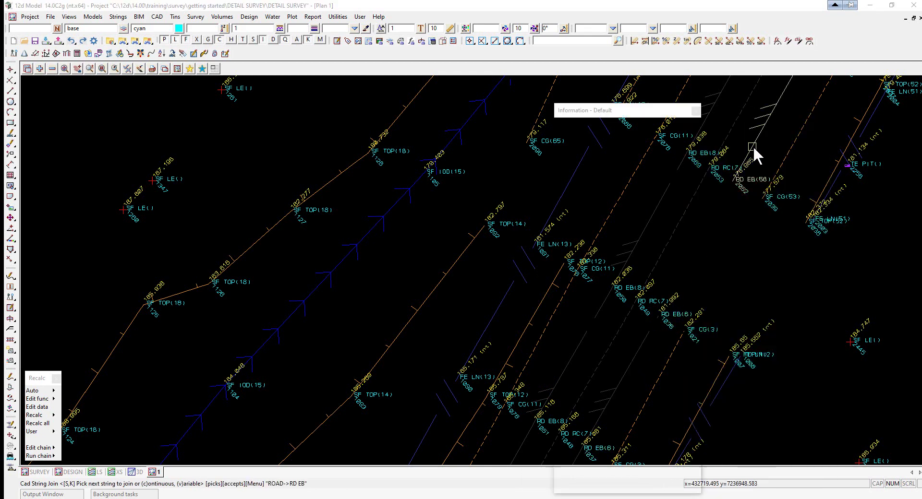
left_click(665, 363)
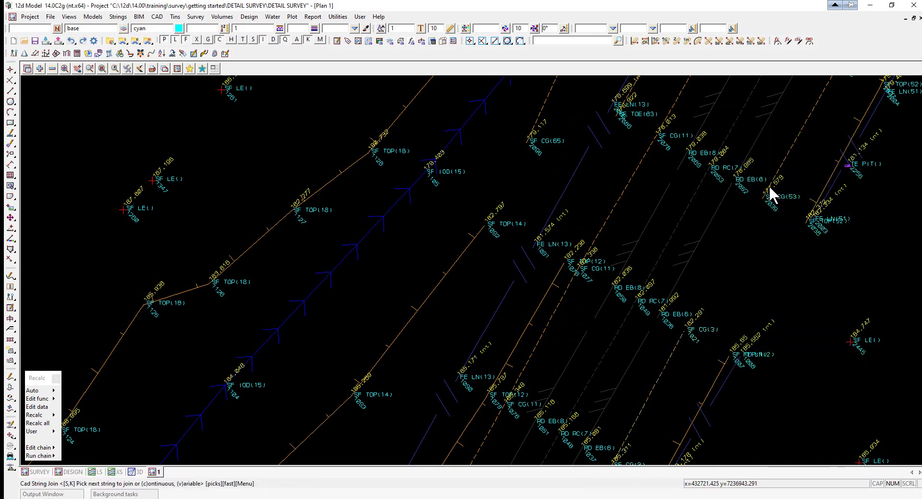
left_click(775, 169)
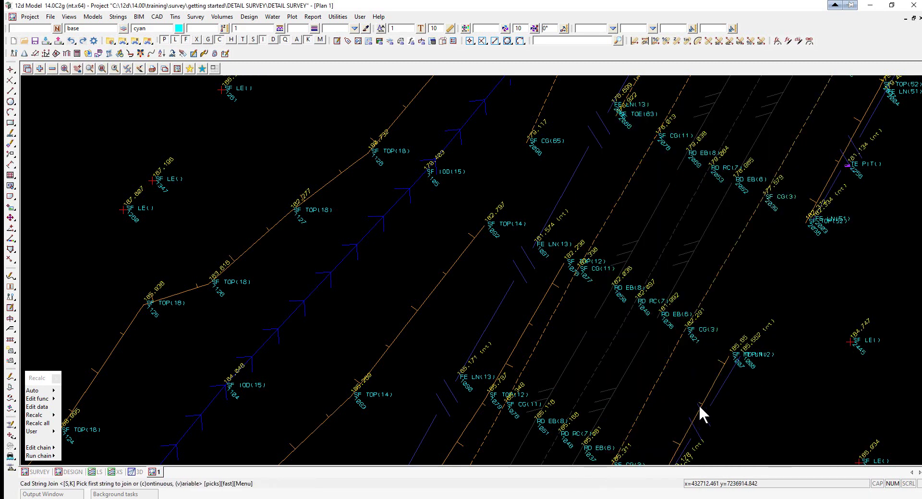
left_click(709, 389)
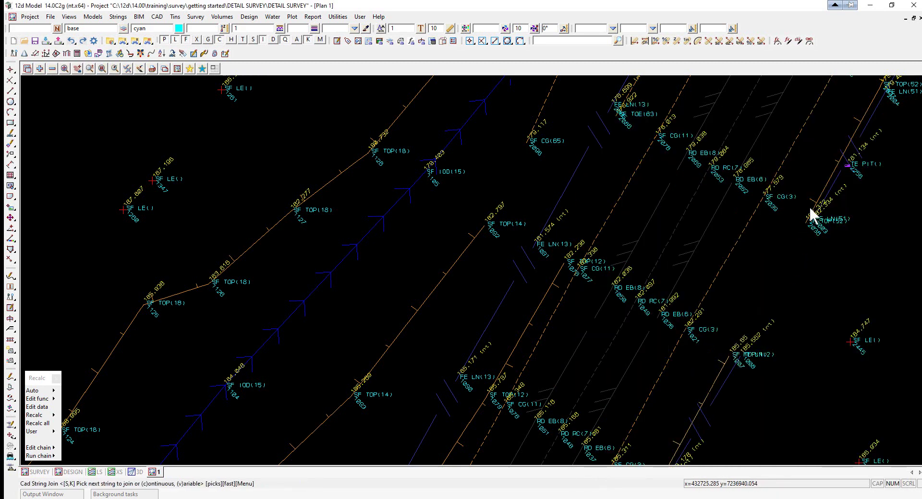
left_click(821, 191)
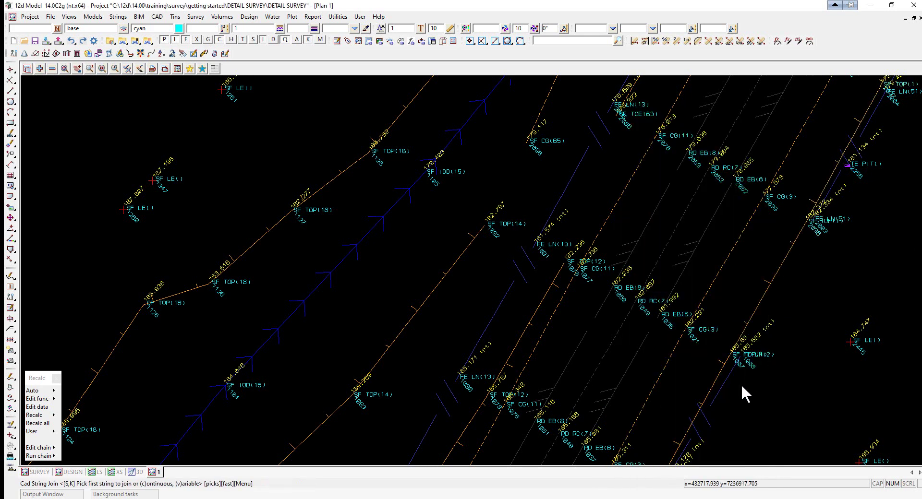
scroll(745, 390, "up", 3)
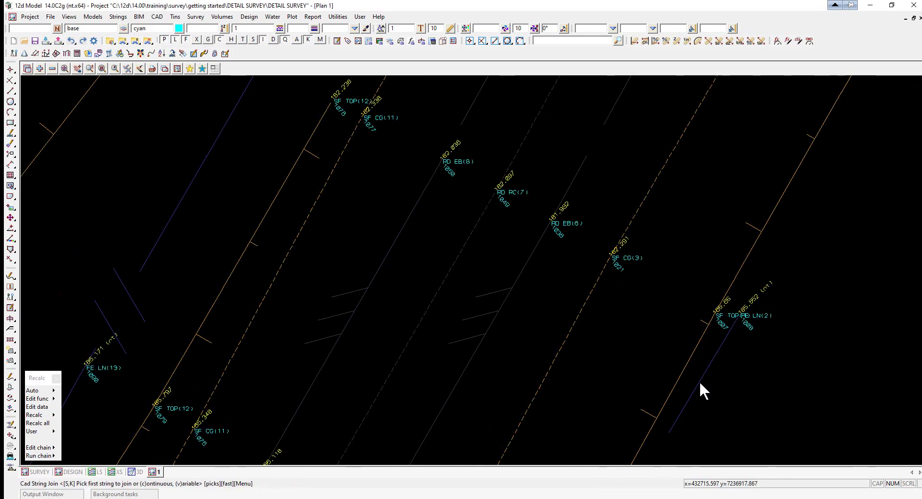
- Join the two blue drain pieces into one continuous line
left_click(717, 365)
scroll(677, 392, "down", 3)
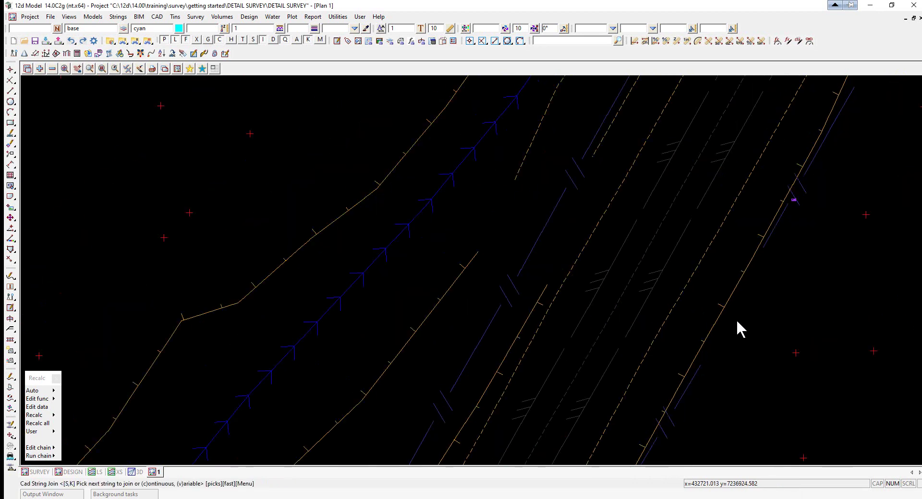
left_click(775, 229)
scroll(740, 292, "down", 3)
scroll(734, 298, "down", 5)
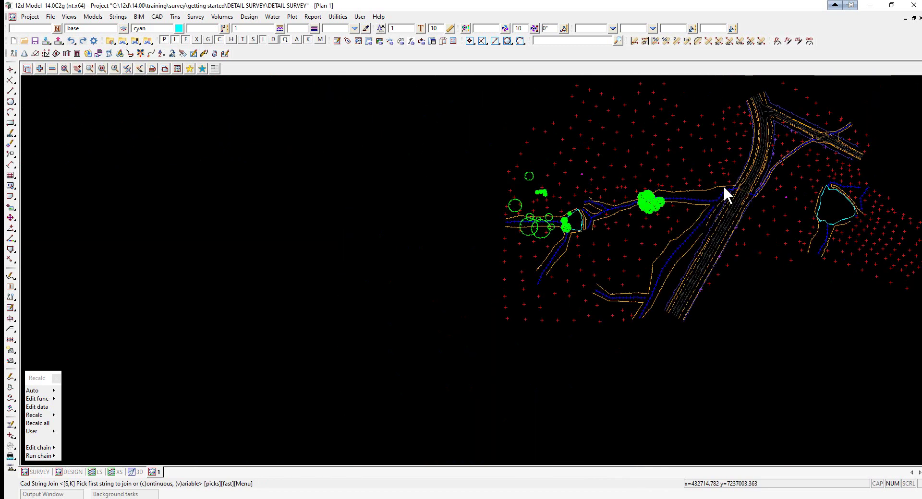
scroll(592, 206, "up", 1)
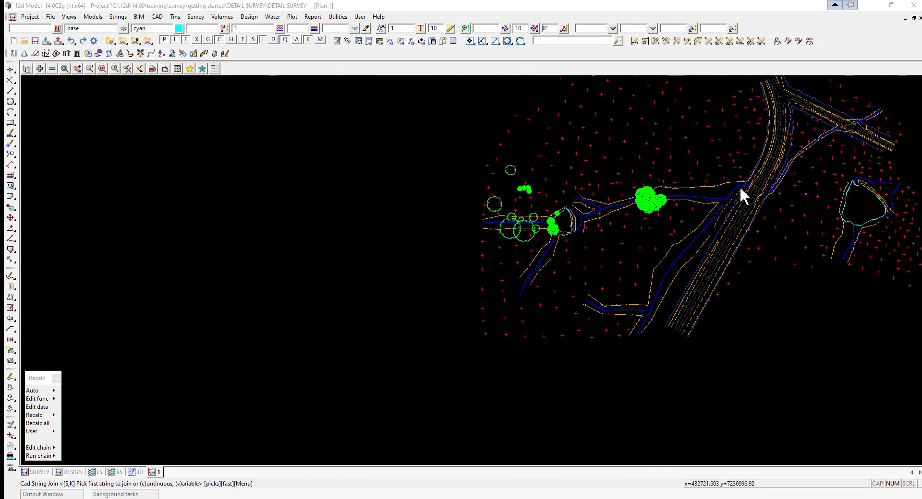
scroll(745, 194, "up", 3)
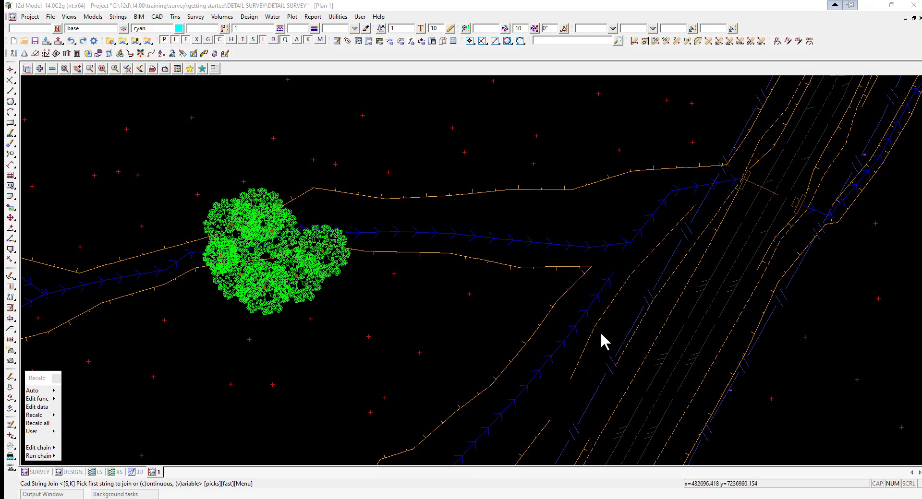
scroll(616, 278, "up", 2)
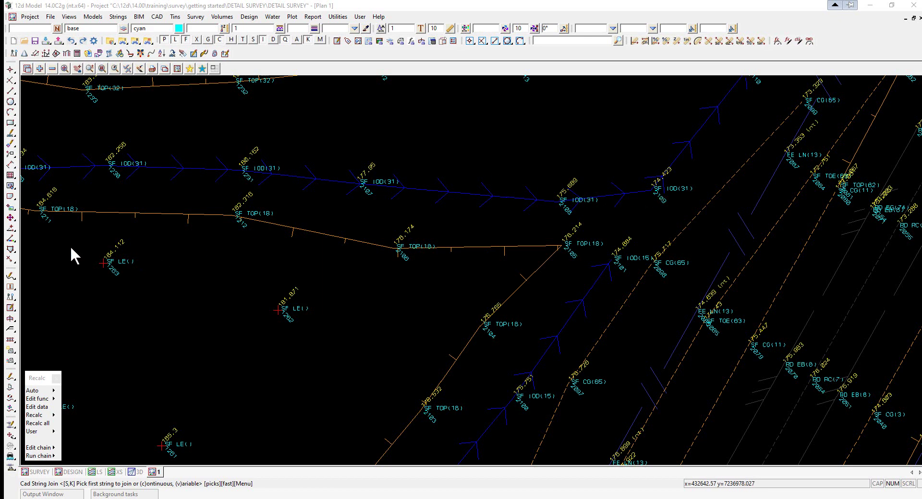
- Append a new end point to SF IOD(15) at the end of the SF IOD(31) line
left_click(11, 228)
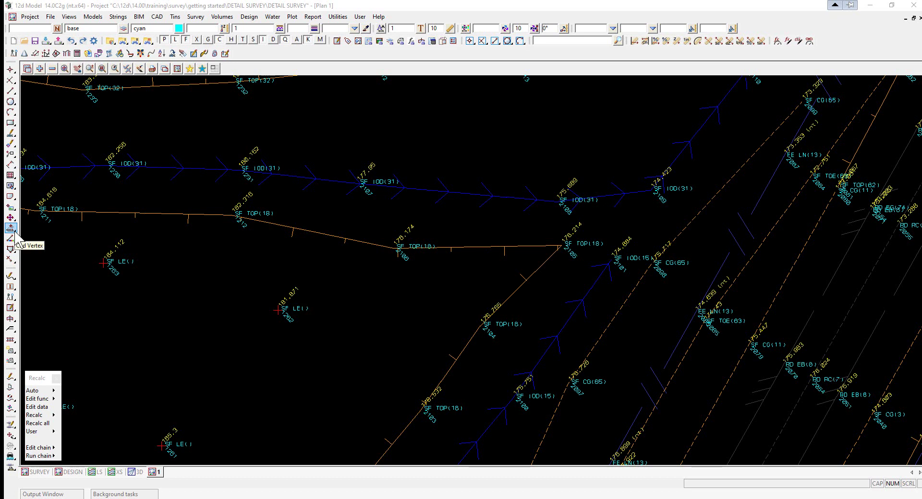
mouse_move(16, 233)
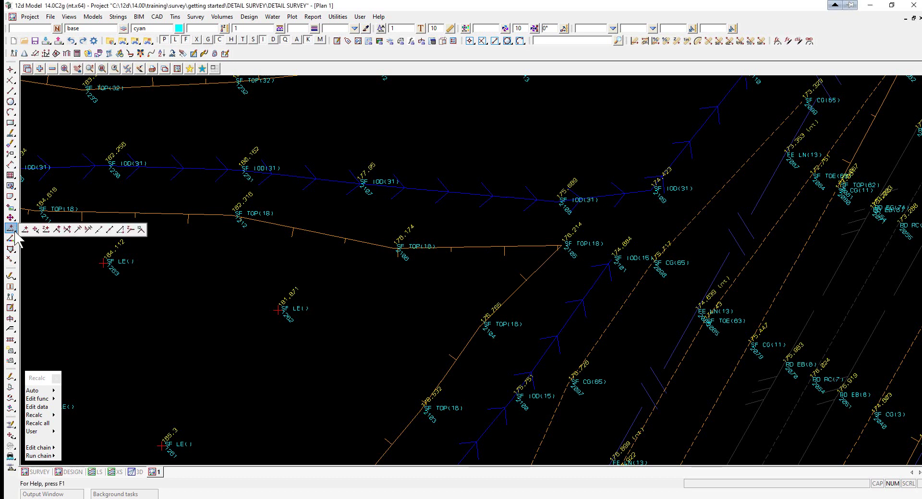
left_click(101, 233)
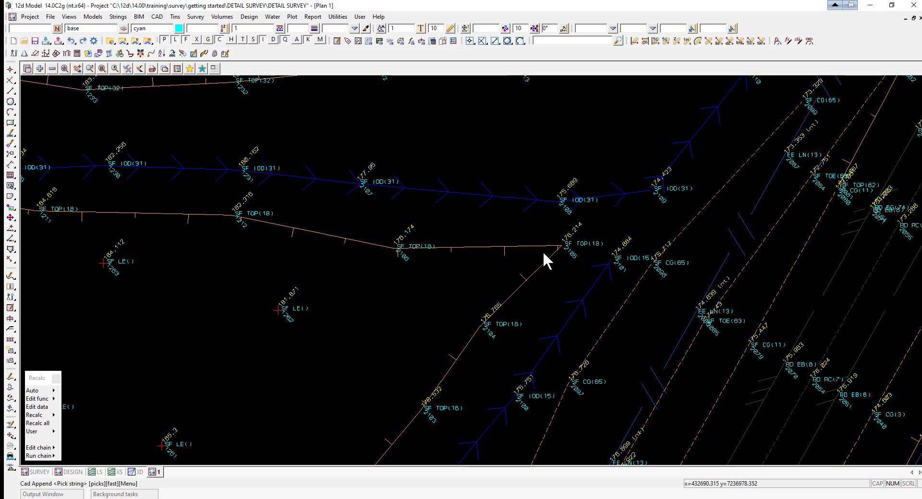
left_click(613, 259)
middle_click(614, 263)
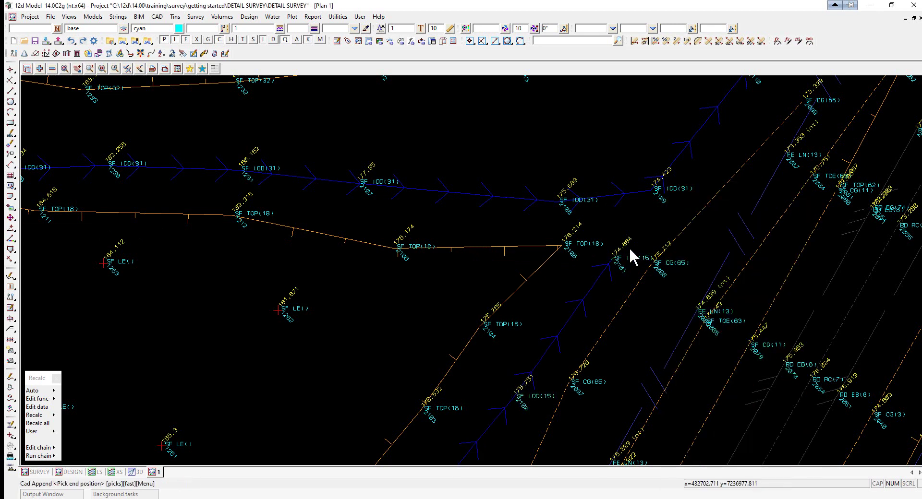
left_click(652, 188)
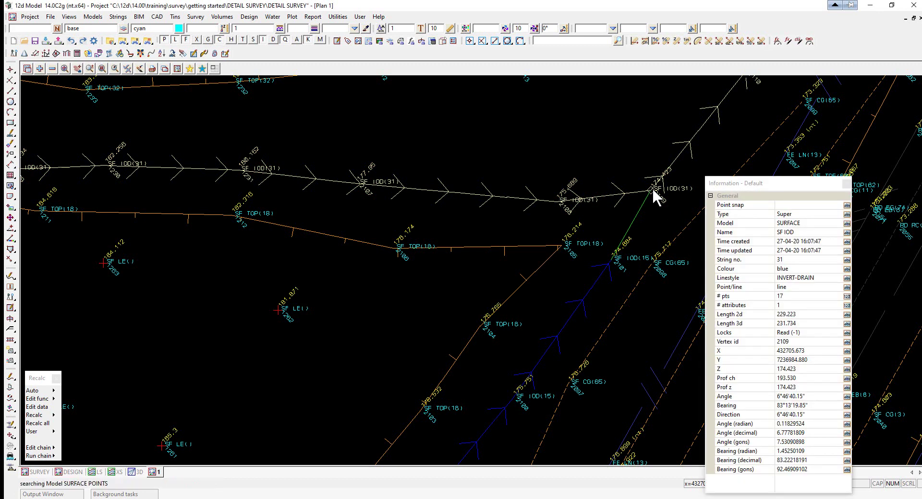
middle_click(652, 189)
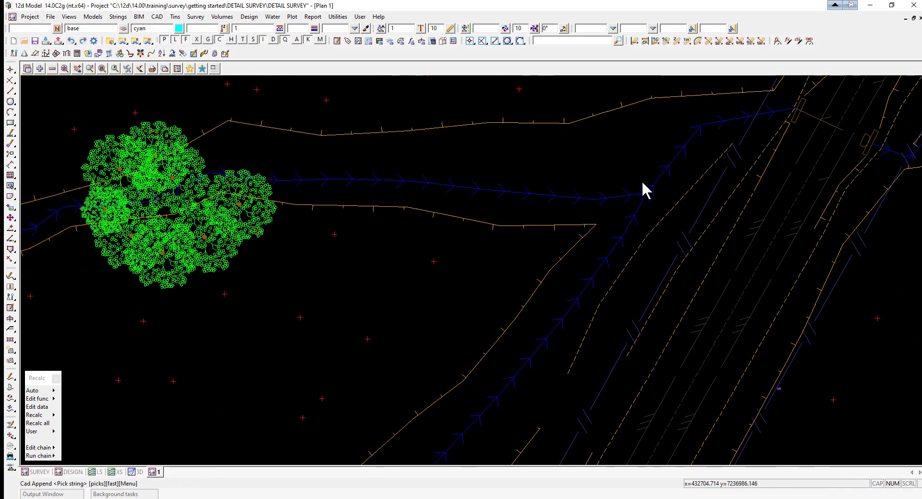
- Extend SF TOP(14) with an appended point at the SF CG(65) survey point
scroll(643, 187, "down", 2)
scroll(643, 192, "up", 4)
scroll(634, 173, "down", 3)
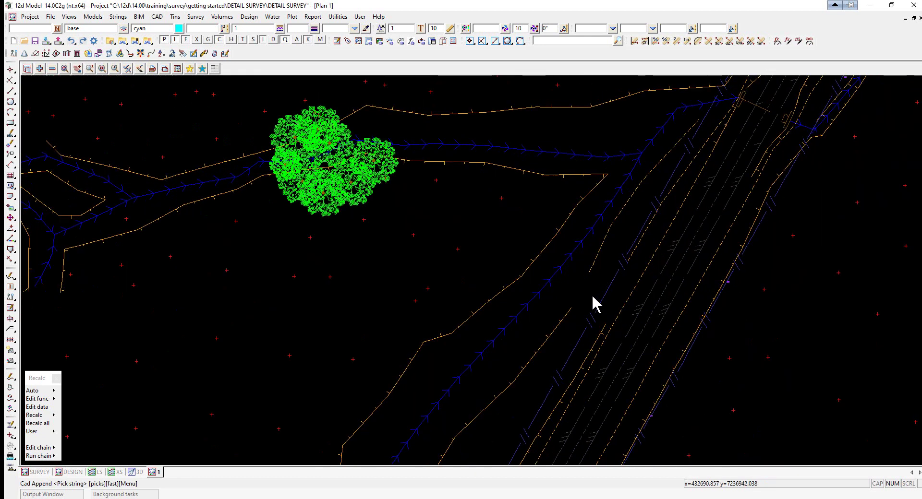
scroll(576, 305, "up", 4)
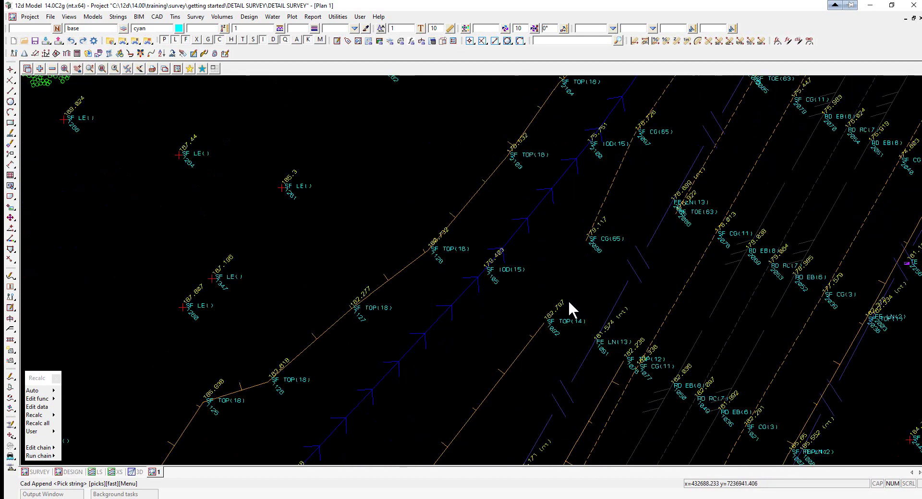
left_click(545, 324)
middle_click(545, 324)
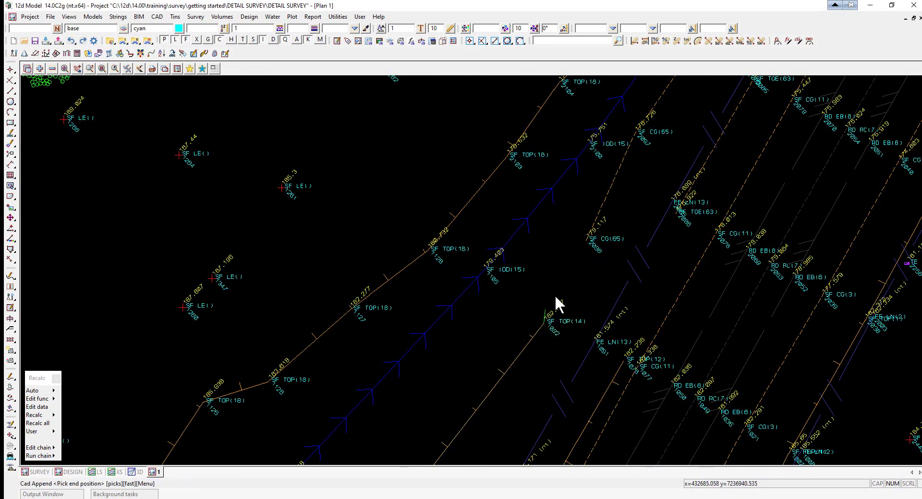
left_click(582, 243)
middle_click(582, 243)
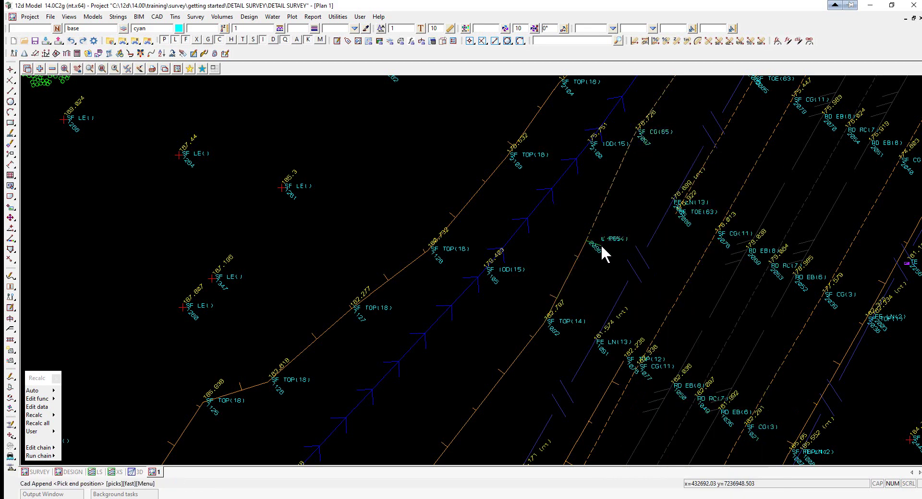
middle_click(600, 244)
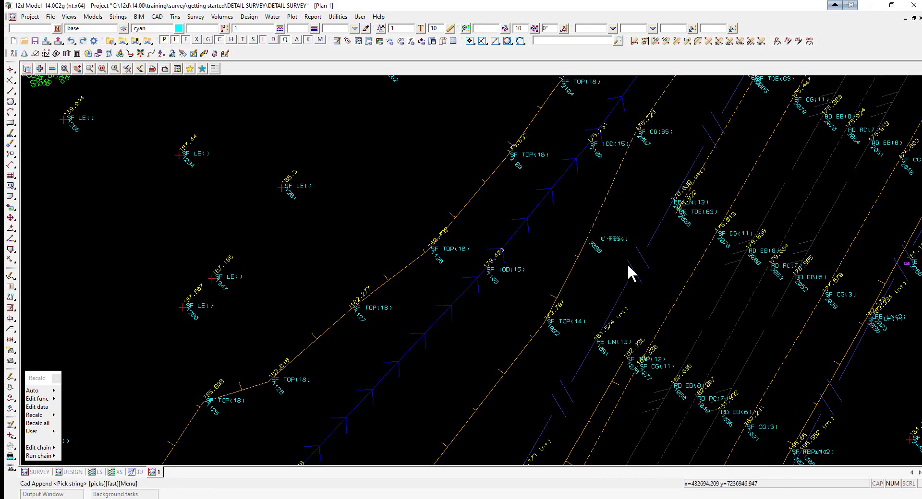
- Extend SF TOP(12) with an appended point at the FE LN(13) survey point
left_click(626, 355)
middle_click(626, 355)
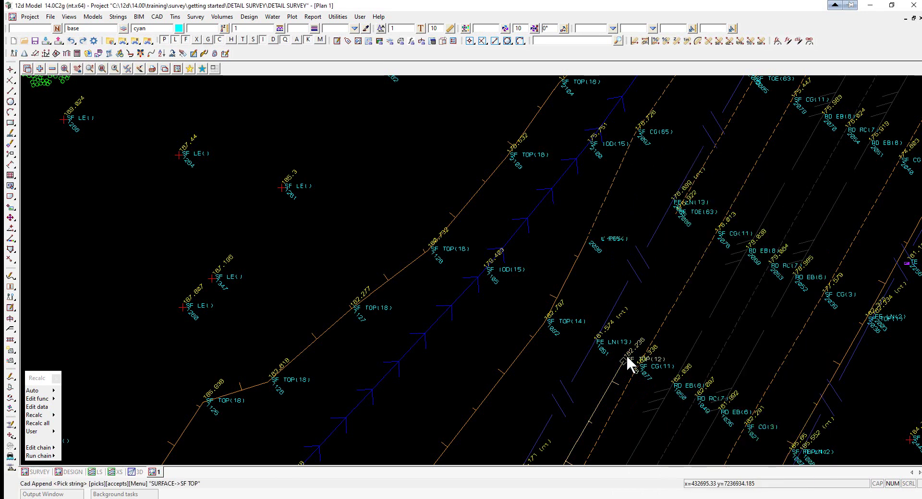
left_click(673, 214)
middle_click(672, 214)
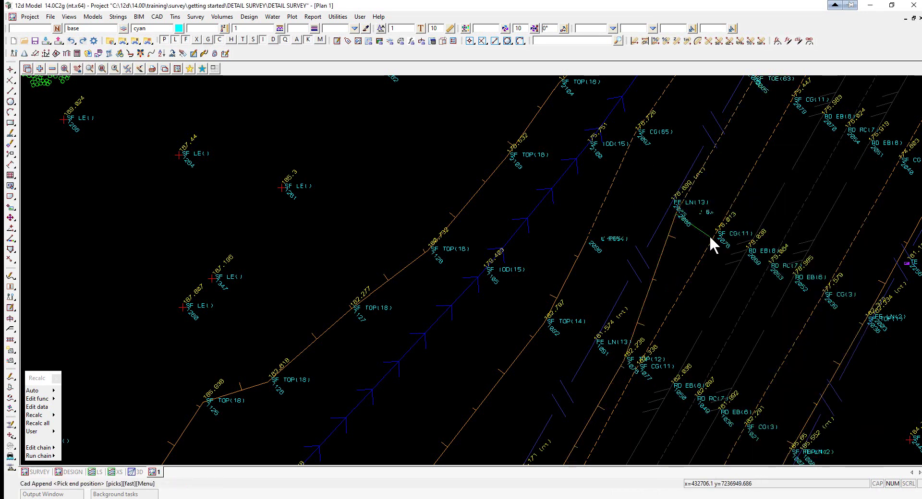
middle_click(711, 245)
- Extend drain string IOD(17) to join the IOD(15) point
scroll(618, 200, "down", 3)
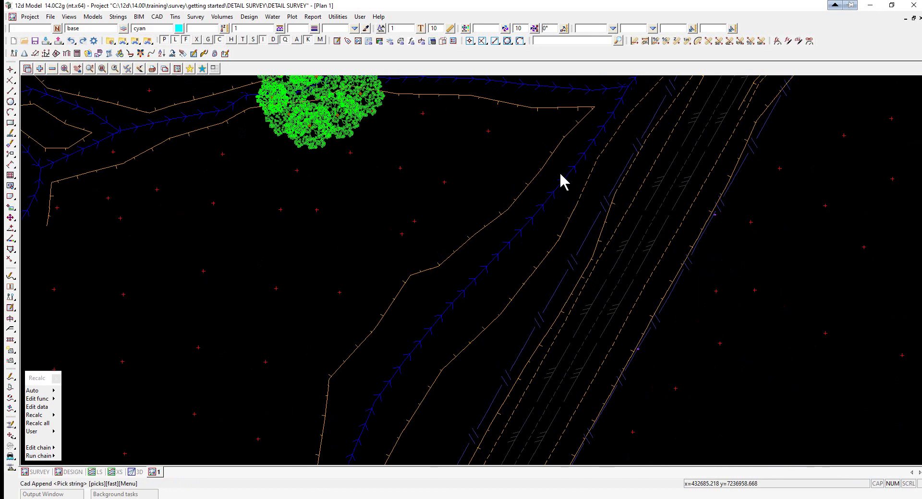
scroll(712, 231, "down", 4)
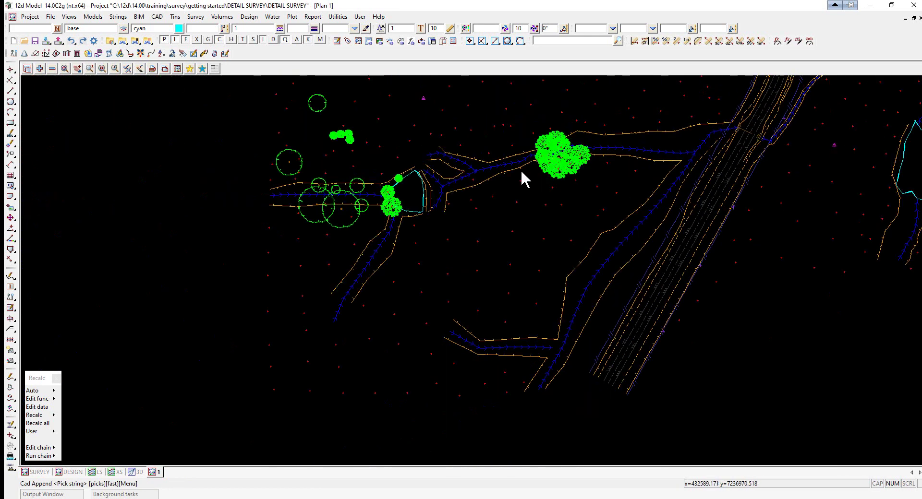
scroll(557, 368, "up", 3)
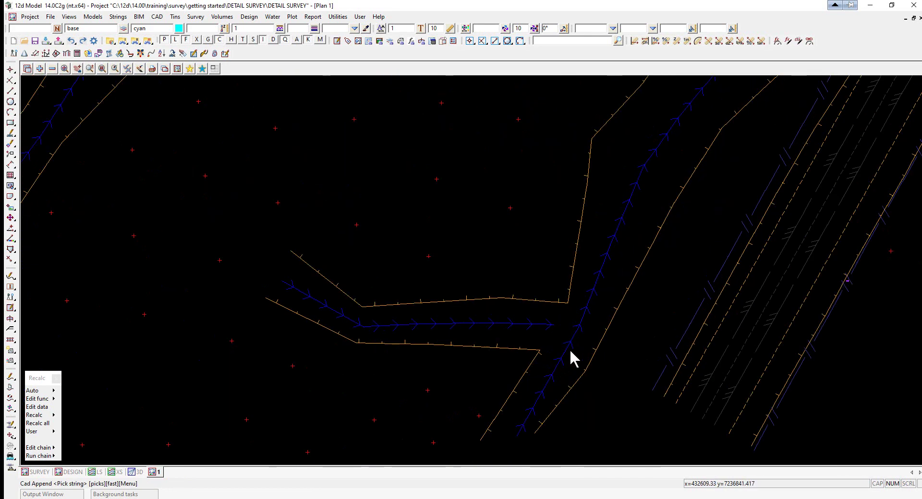
scroll(571, 348, "up", 3)
left_click(528, 302)
middle_click(528, 301)
left_click(590, 302)
middle_click(590, 302)
middle_click(591, 307)
- Extend string 102 to the 164.268 point and end the append
scroll(325, 351, "down", 6)
scroll(323, 341, "down", 2)
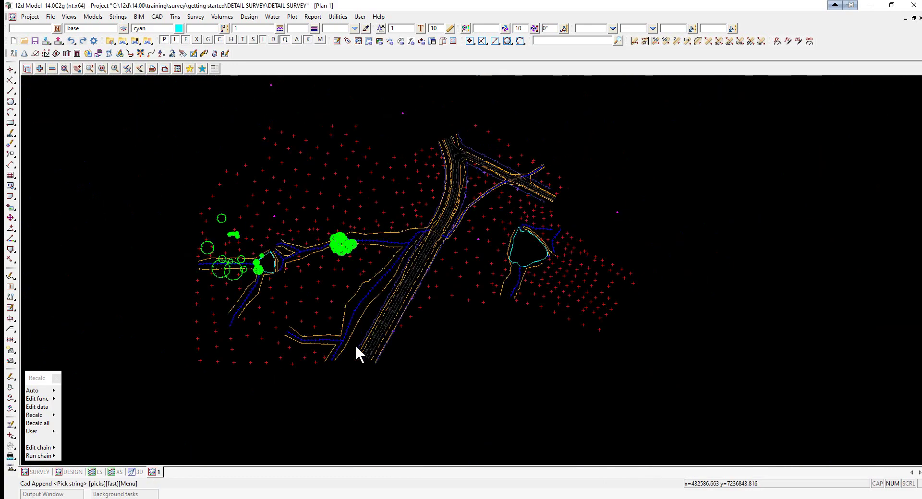
scroll(543, 247, "up", 6)
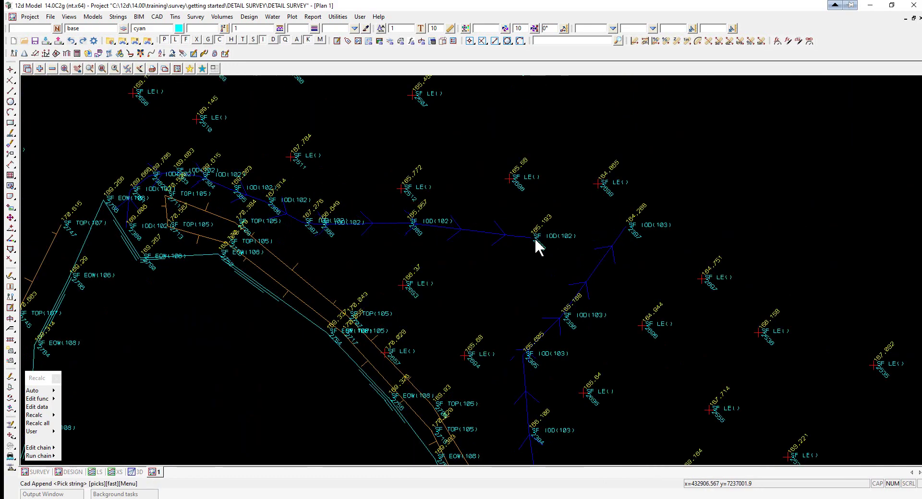
left_click(537, 245)
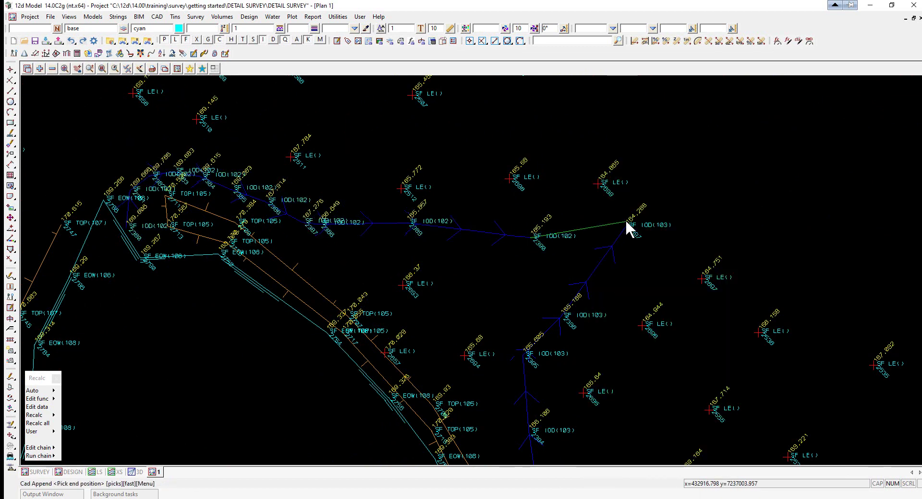
left_click(628, 222)
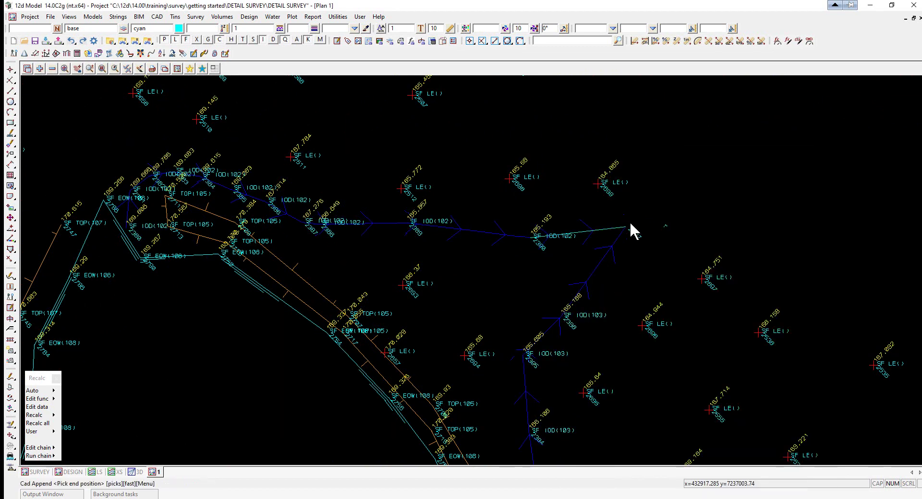
key("Escape")
scroll(623, 274, "down", 5)
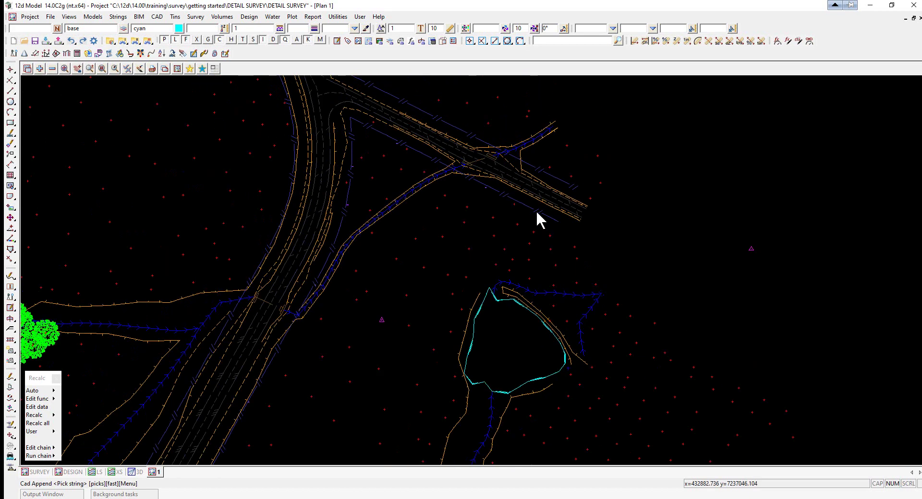
scroll(653, 254, "down", 4)
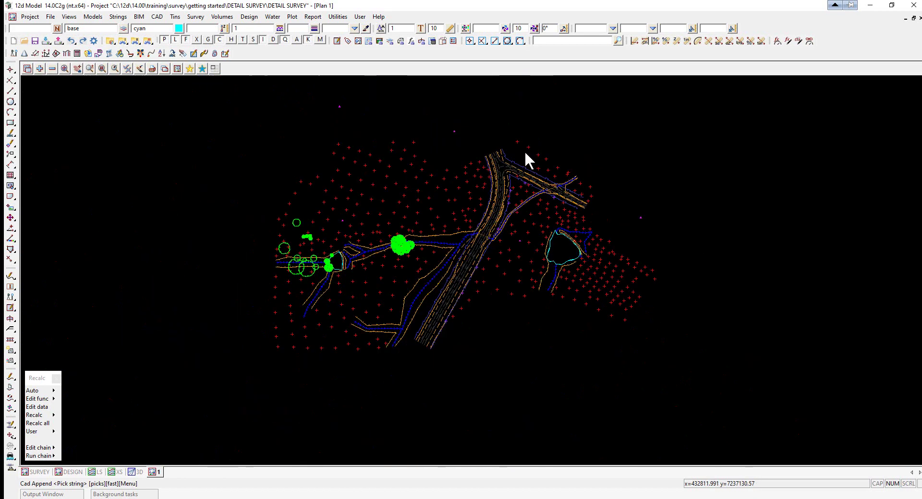
scroll(508, 242, "up", 3)
scroll(518, 242, "down", 1)
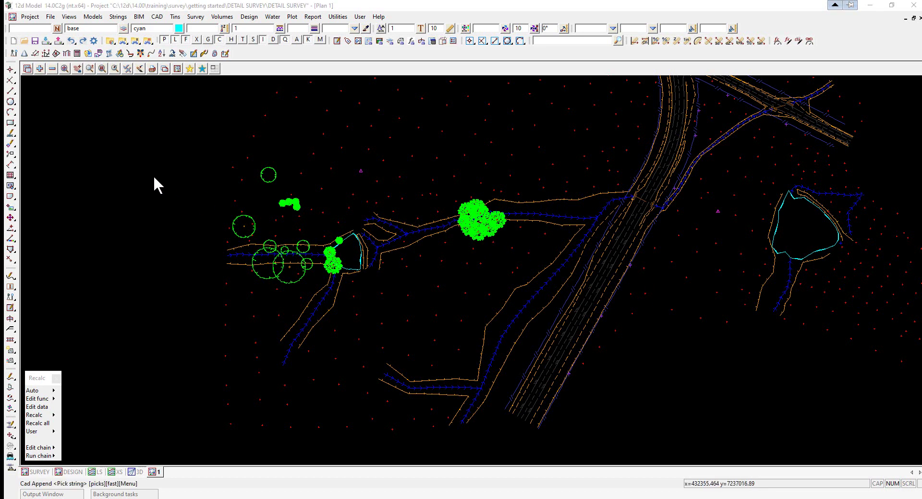
left_click(324, 245)
scroll(358, 274, "up", 2)
scroll(363, 279, "down", 2)
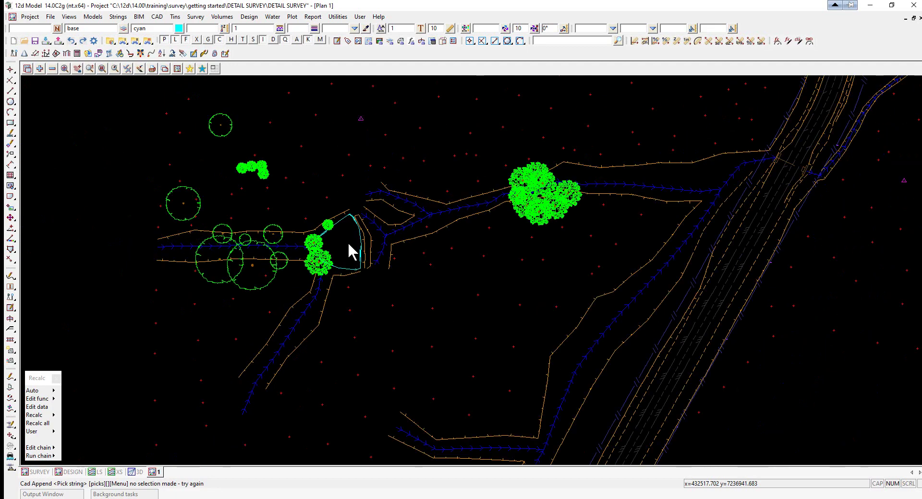
scroll(350, 278, "up", 4)
scroll(344, 354, "down", 2)
scroll(344, 347, "down", 1)
scroll(374, 311, "up", 1)
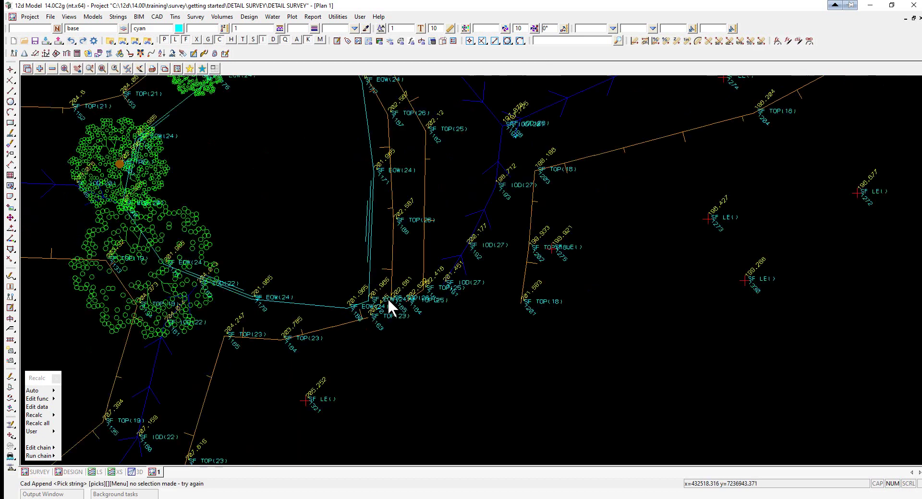
scroll(382, 308, "up", 2)
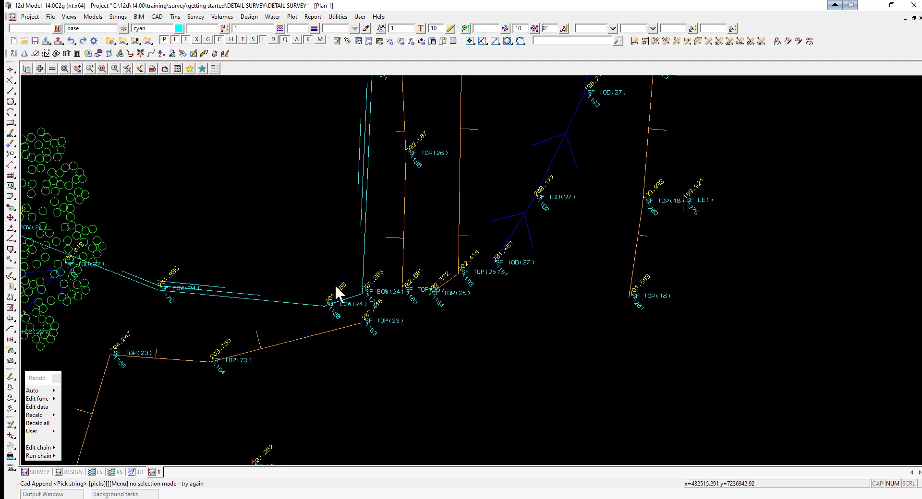
- Choose [SF TOP] Top of Bank under Survey > Surface as the new-string name
left_click(57, 28)
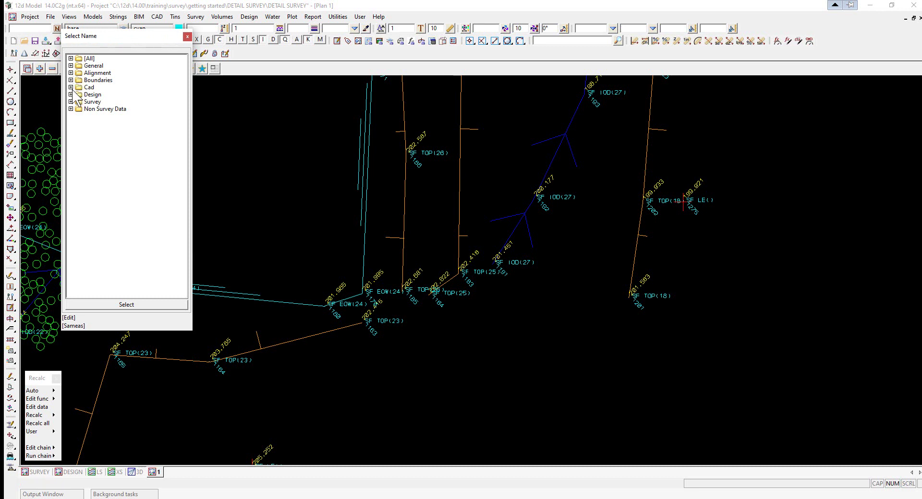
left_click(71, 102)
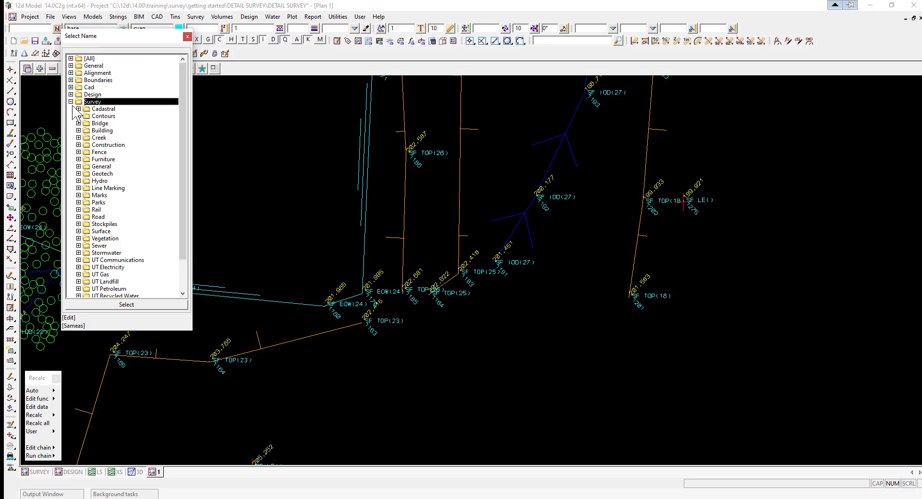
left_click(80, 233)
left_click(79, 233)
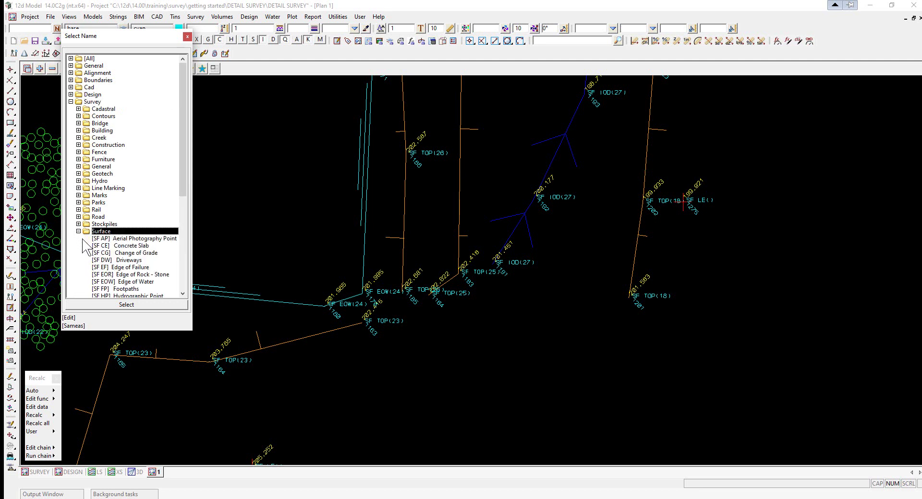
scroll(115, 271, "down", 4)
scroll(115, 271, "down", 3)
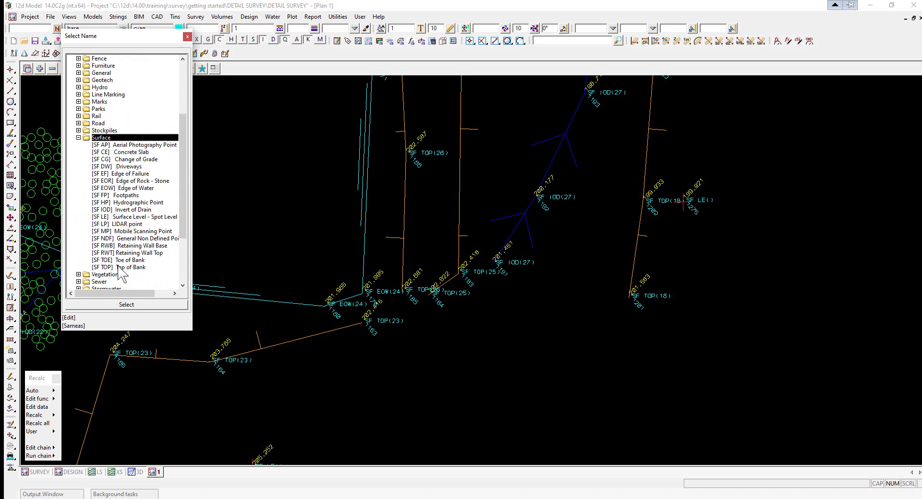
left_click(109, 267)
double_click(108, 268)
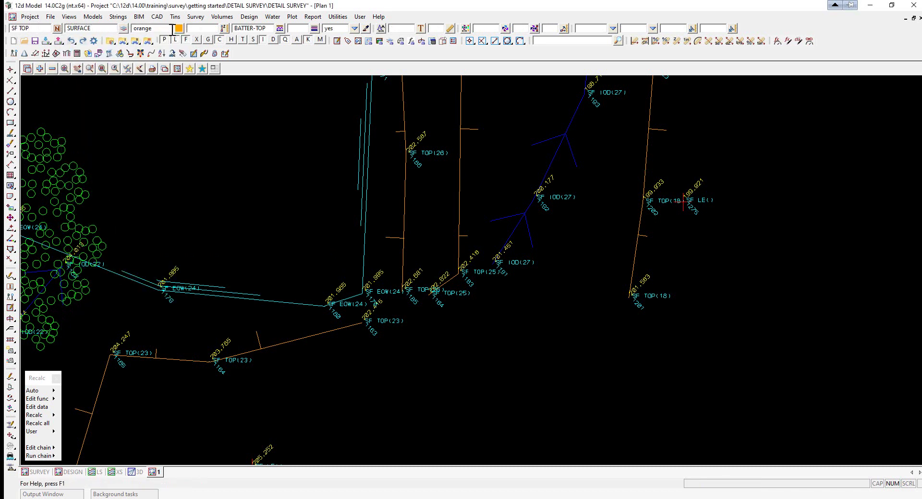
- Copy new-string properties from the SF TOP(23) string
left_click(366, 29)
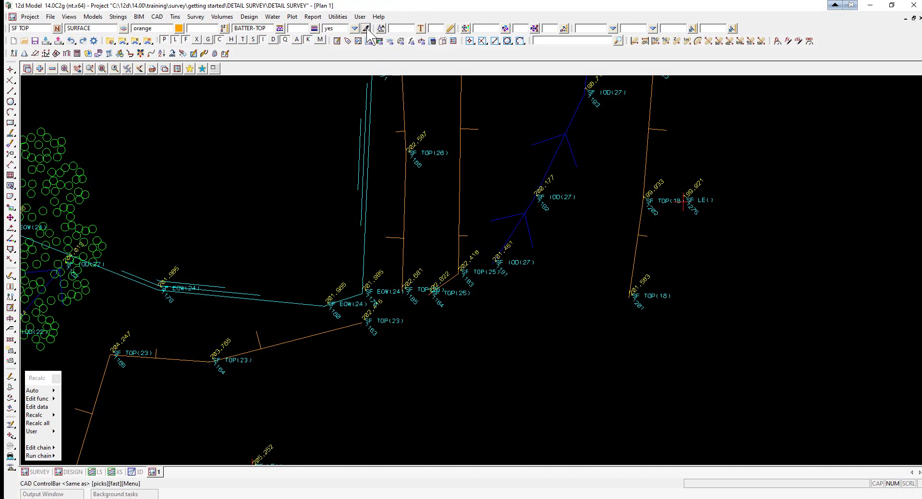
left_click(361, 321)
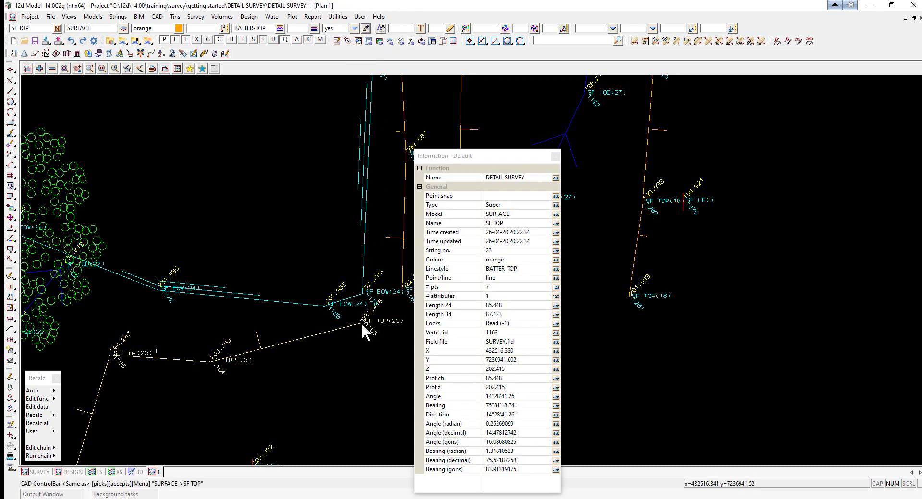
left_click(361, 323)
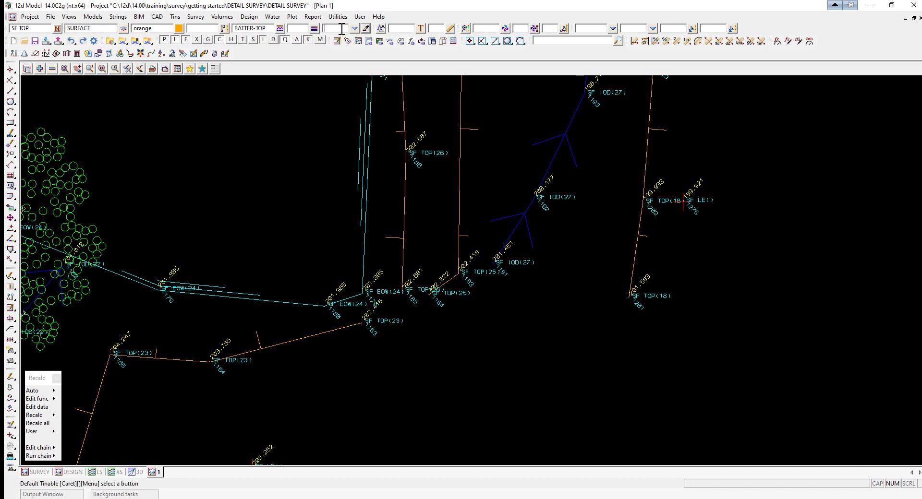
- Copy properties from a tree point, picking up VE TRE vegetation settings
left_click(366, 32)
scroll(403, 216, "down", 3)
scroll(208, 226, "up", 2)
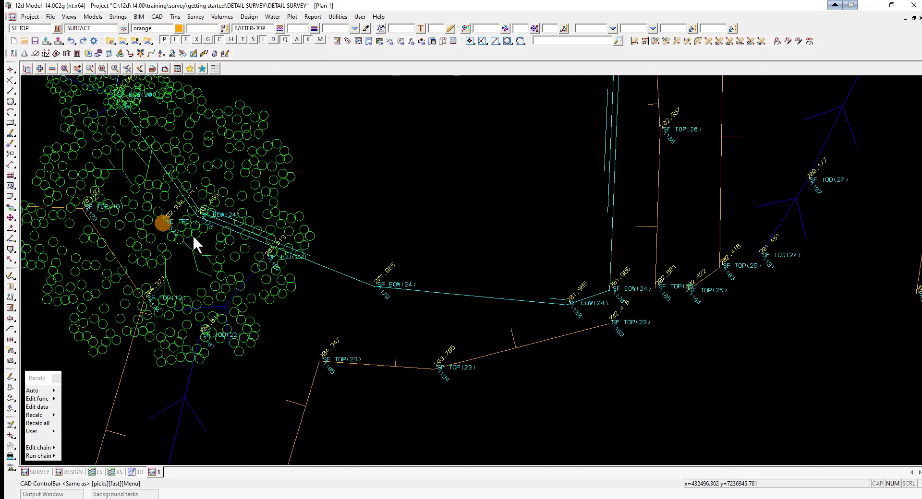
left_click(163, 220)
middle_click(163, 221)
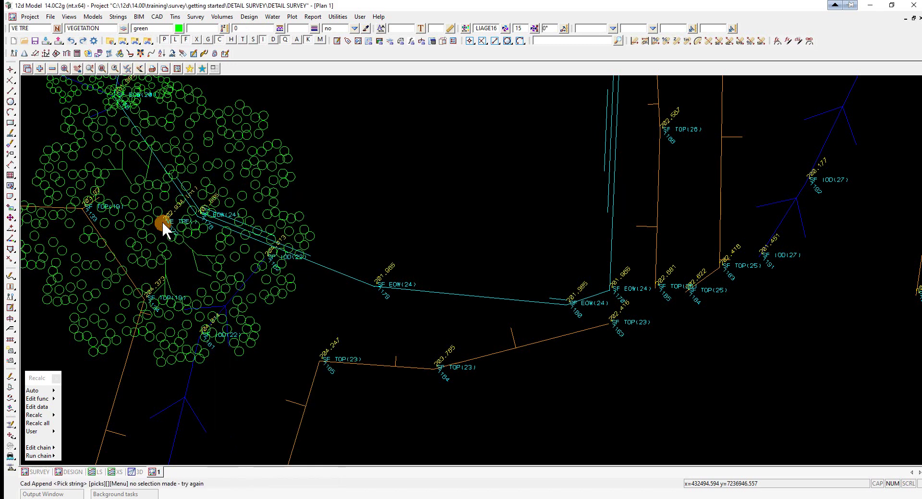
- Copy properties from SF TOP(23) again, restoring SF TOP, SURFACE, orange and BATTER-TOP
left_click(366, 29)
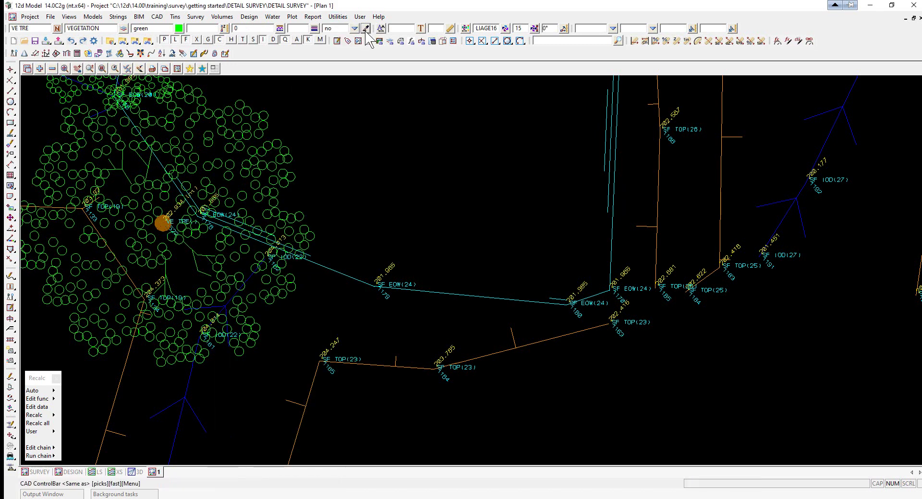
left_click(609, 319)
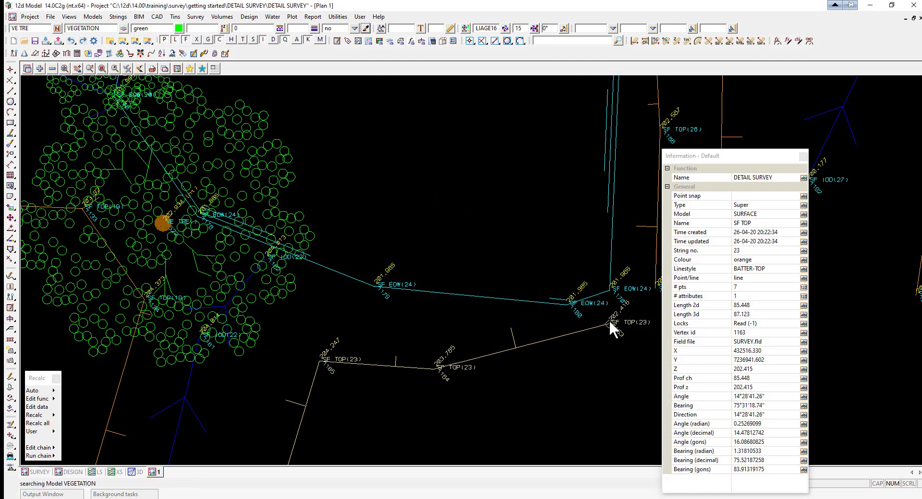
middle_click(609, 320)
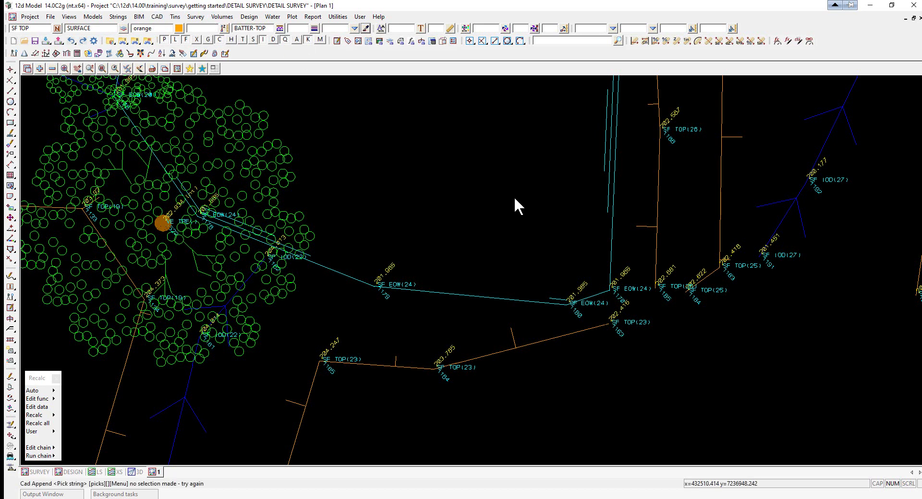
- Draw a two-position SF TOP line from the TOP(23) point to the TOP(26) point
scroll(736, 318, "up", 3)
scroll(737, 317, "up", 1)
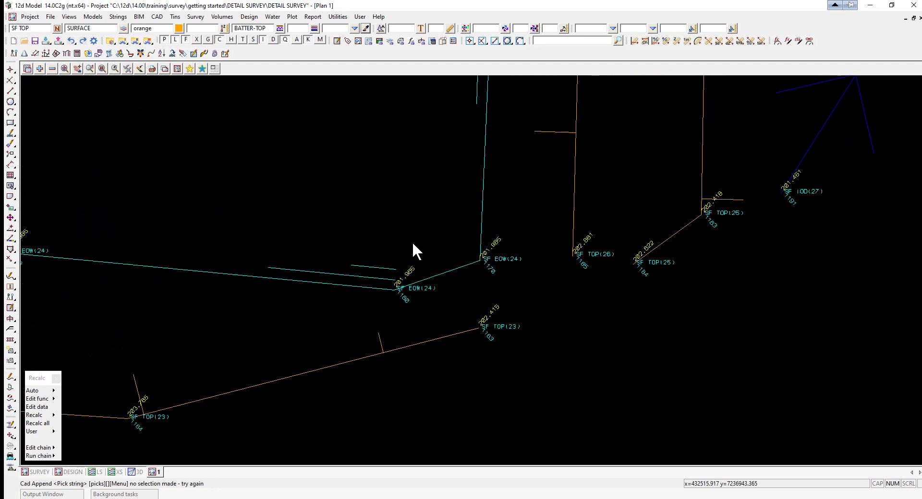
left_click(11, 91)
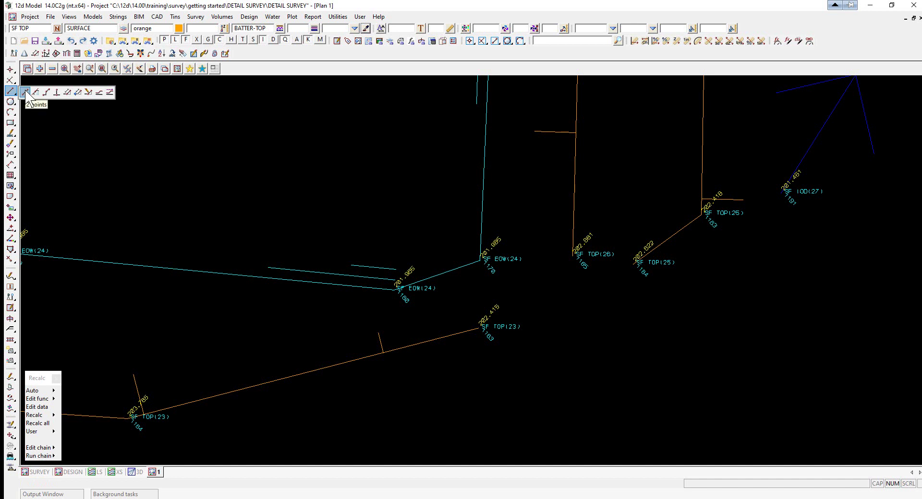
left_click(26, 92)
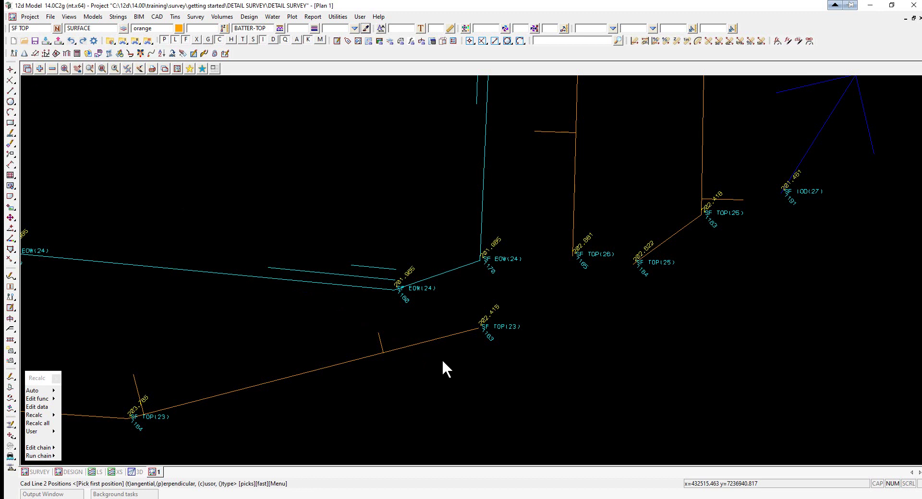
left_click(570, 255)
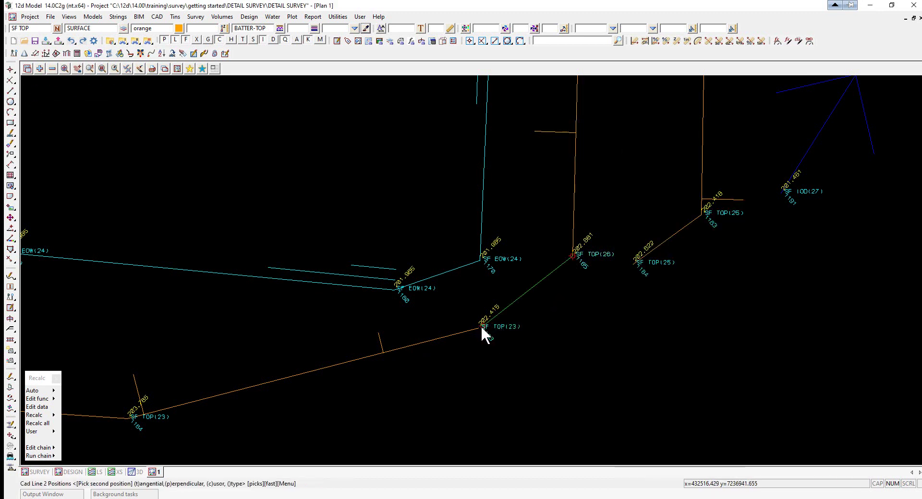
left_click(480, 328)
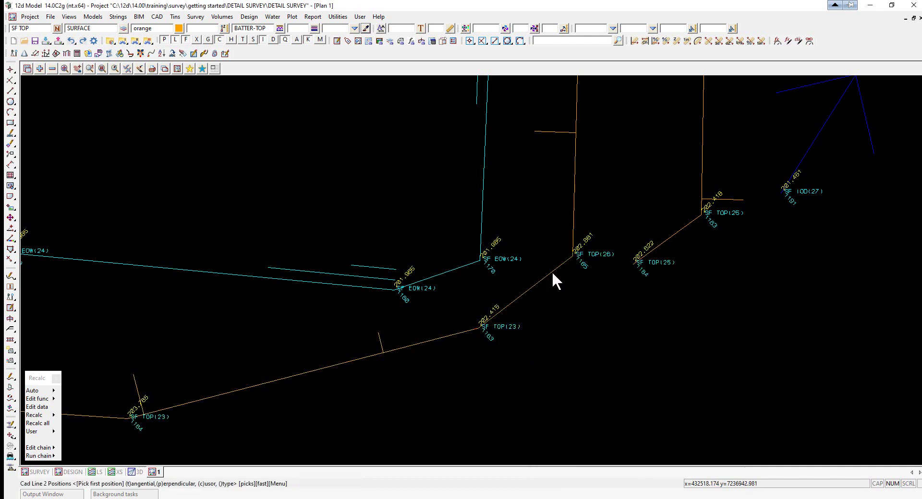
left_click(573, 209)
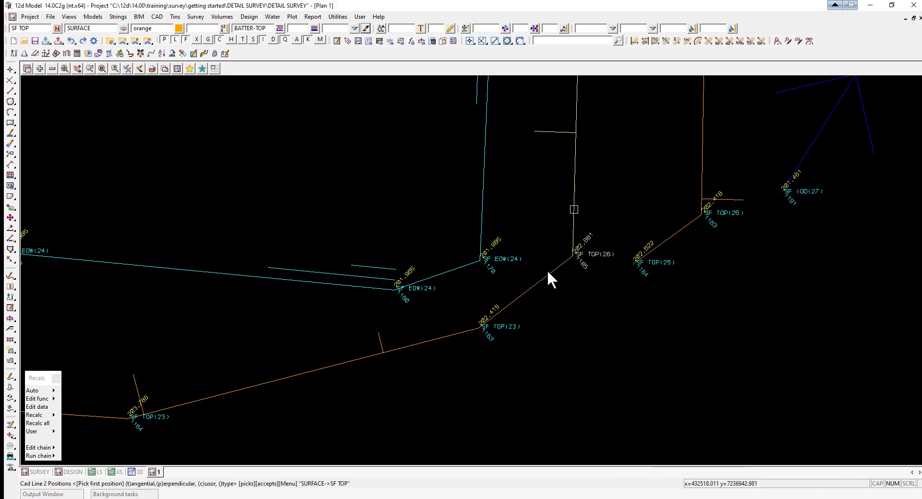
left_click(441, 337)
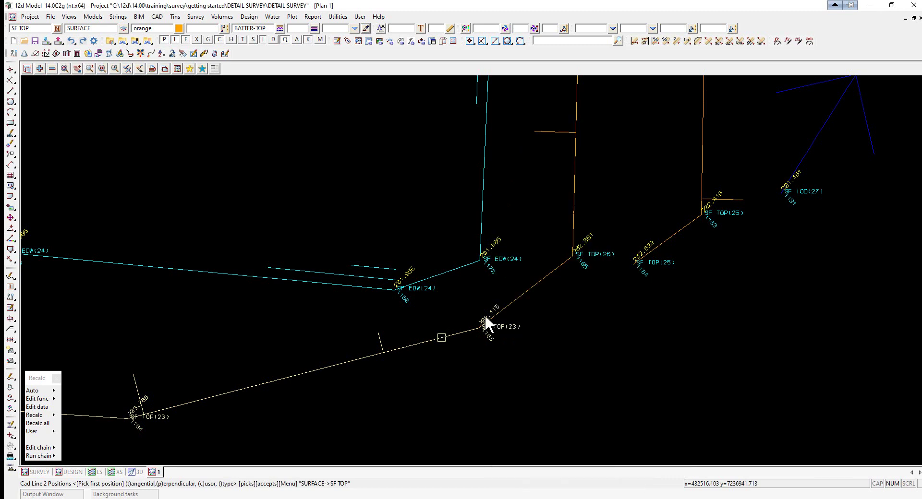
left_click(529, 288)
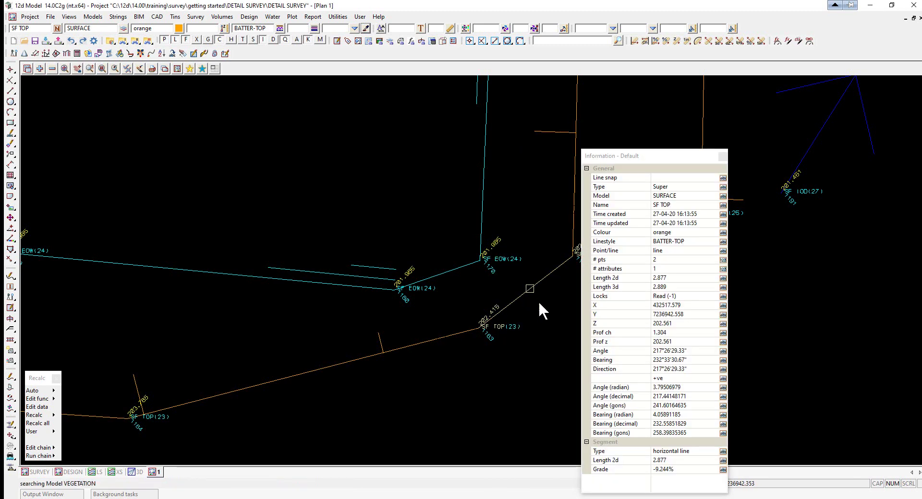
left_click(562, 336)
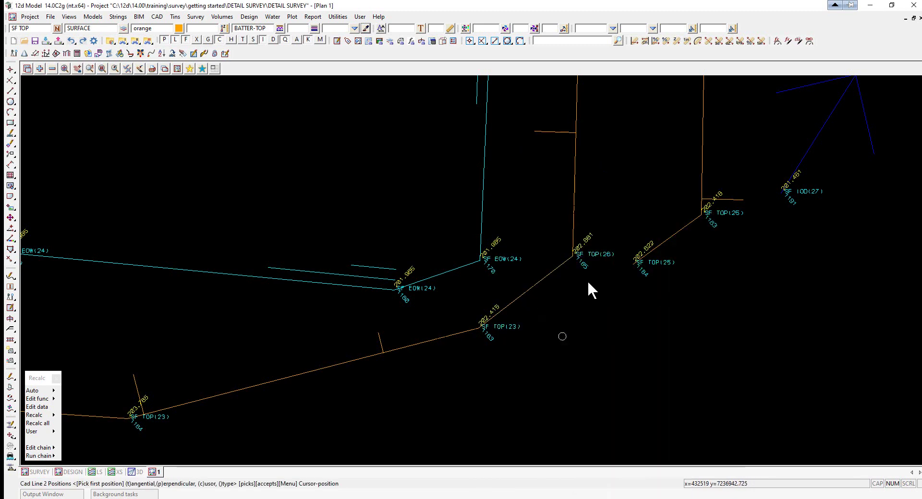
- Zoom out and back in over the pond to show the open orange SF TOP string
scroll(580, 315, "down", 5)
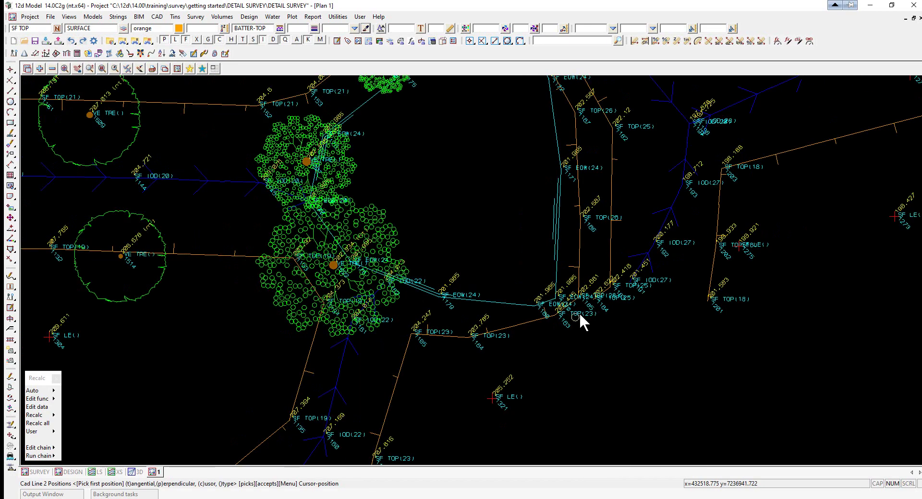
scroll(336, 342, "down", 4)
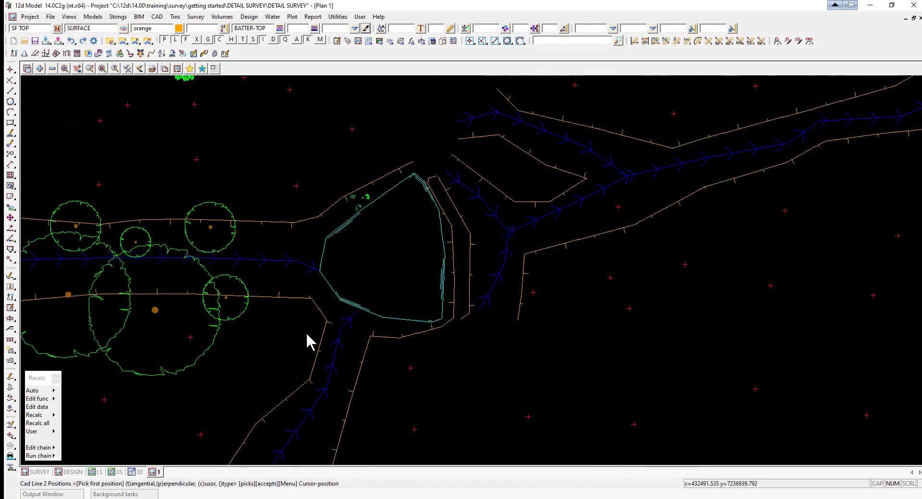
scroll(470, 185, "up", 2)
scroll(470, 181, "down", 2)
scroll(457, 179, "up", 2)
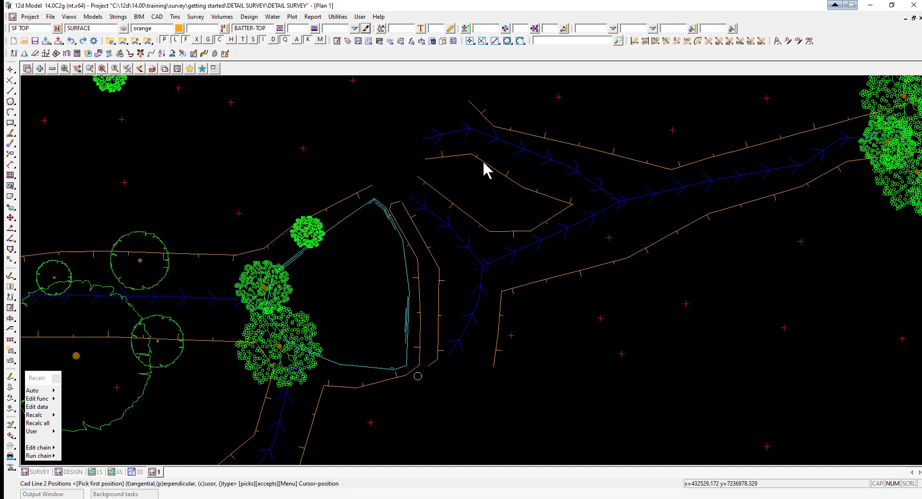
- Close orange SF TOP string 30 and verify it is a 7-point loop with area 184.908
left_click(13, 253)
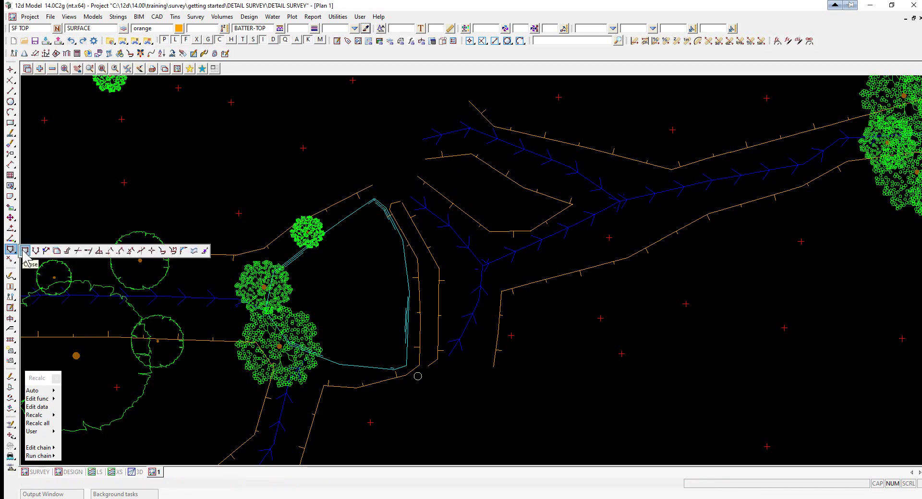
left_click(25, 250)
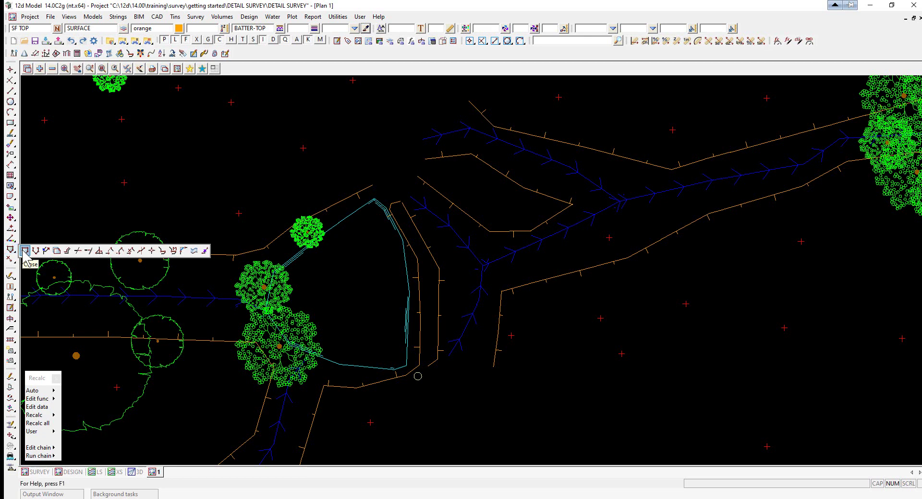
left_click(565, 210)
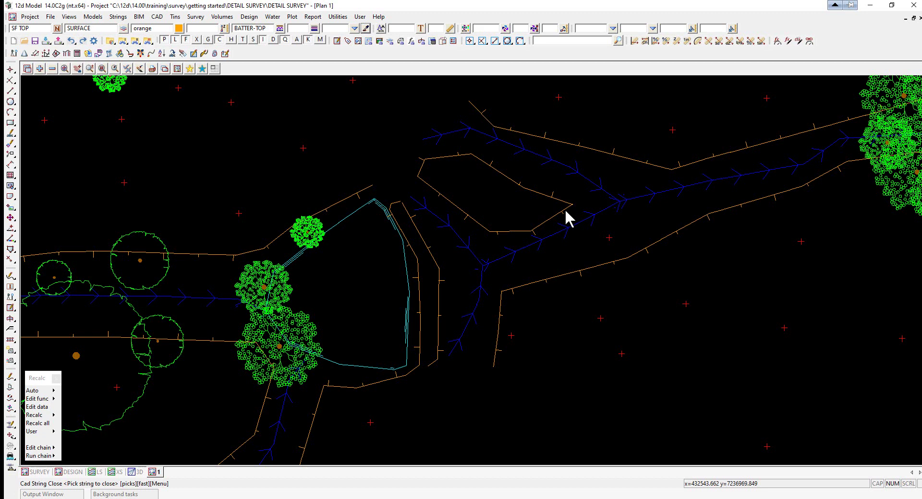
left_click(509, 178)
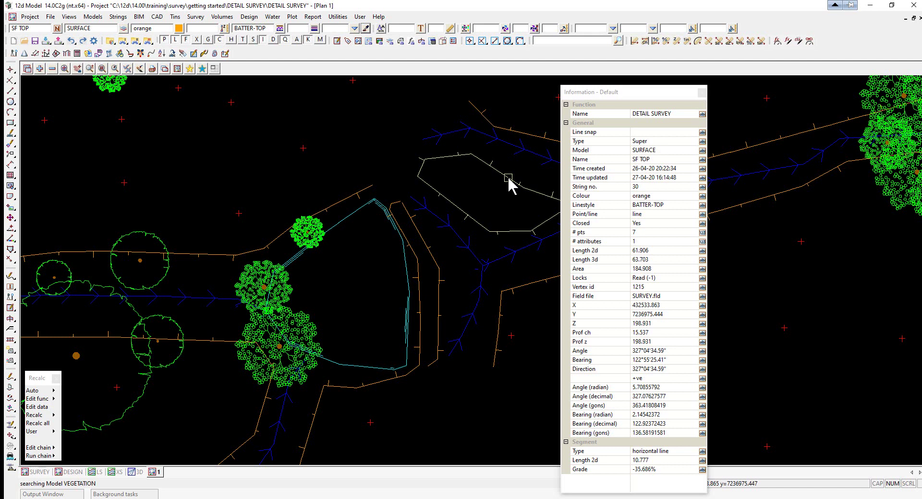
left_click(336, 120)
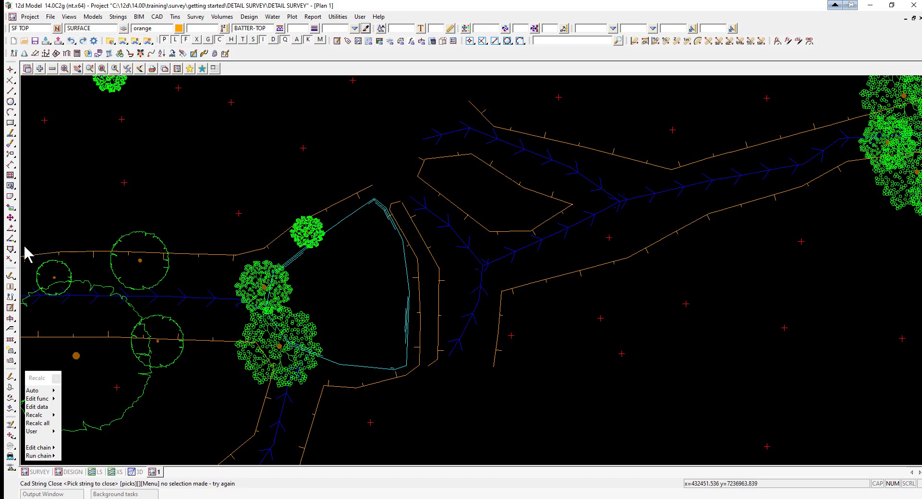
- Reverse the upper orange SF TOP string 18 (28 points), then pick the lower bank string
mouse_move(14, 254)
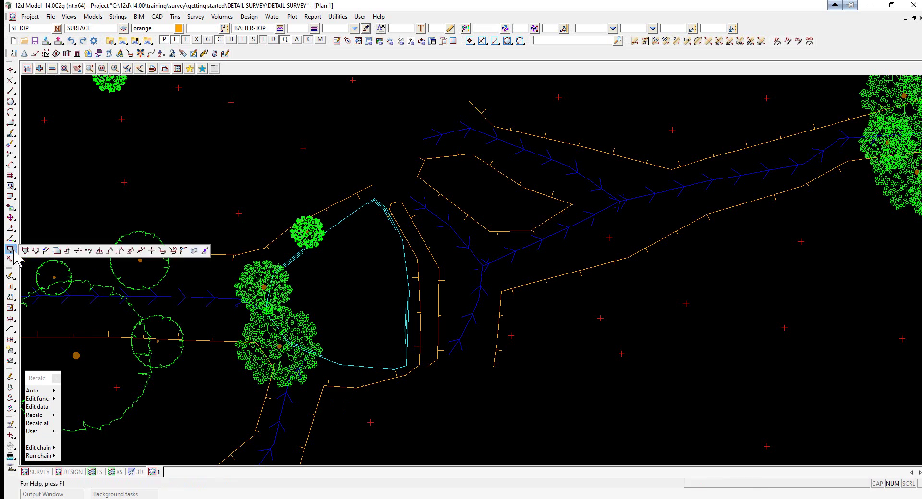
left_click(46, 251)
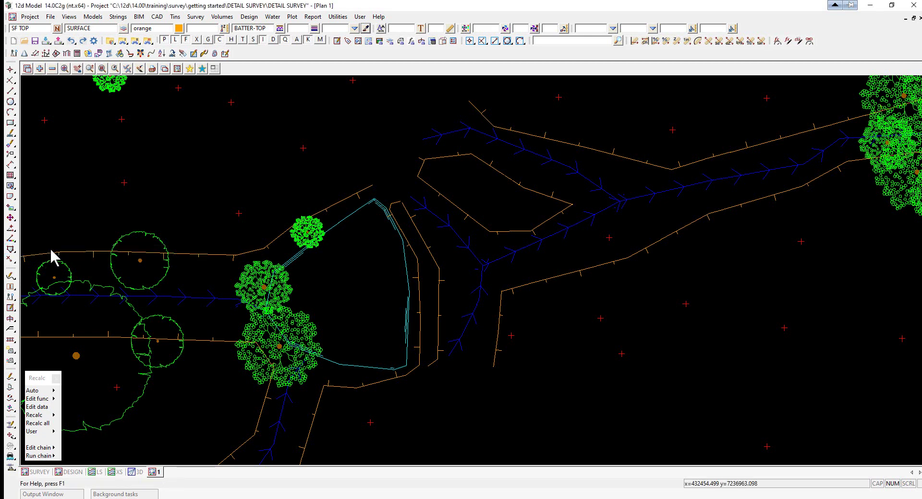
left_click(601, 153)
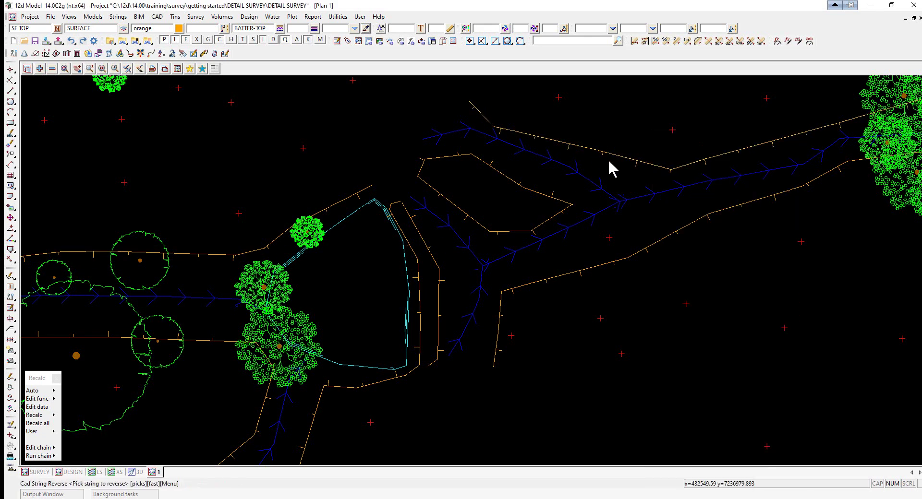
left_click(686, 226)
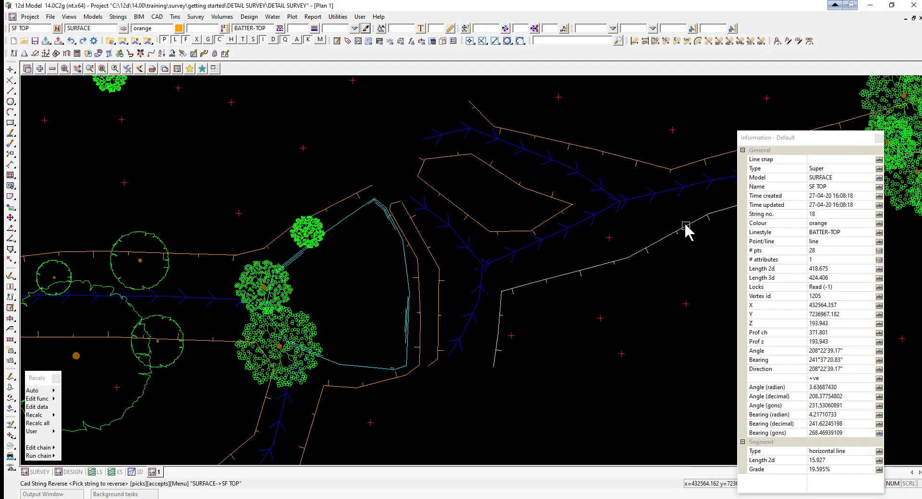
- Confirm reversing the lower orange SF TOP bank string
left_click(685, 227)
scroll(253, 247, "down", 5)
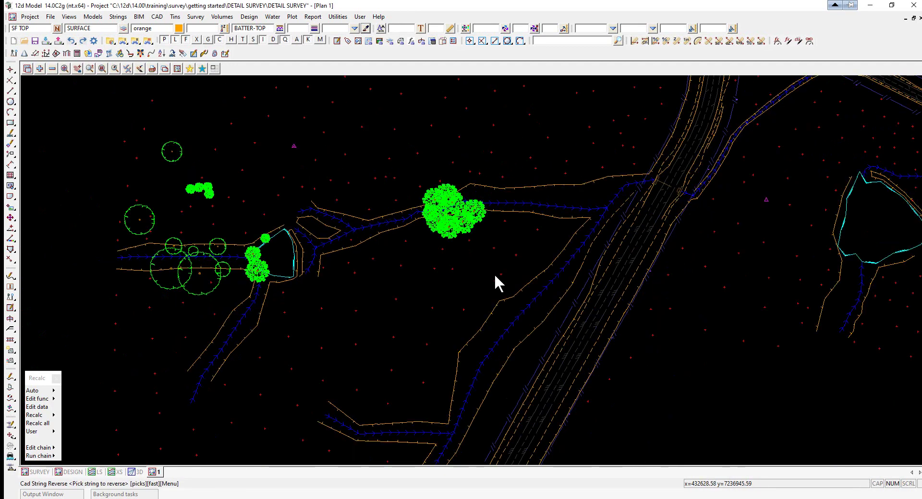
scroll(573, 267, "up", 5)
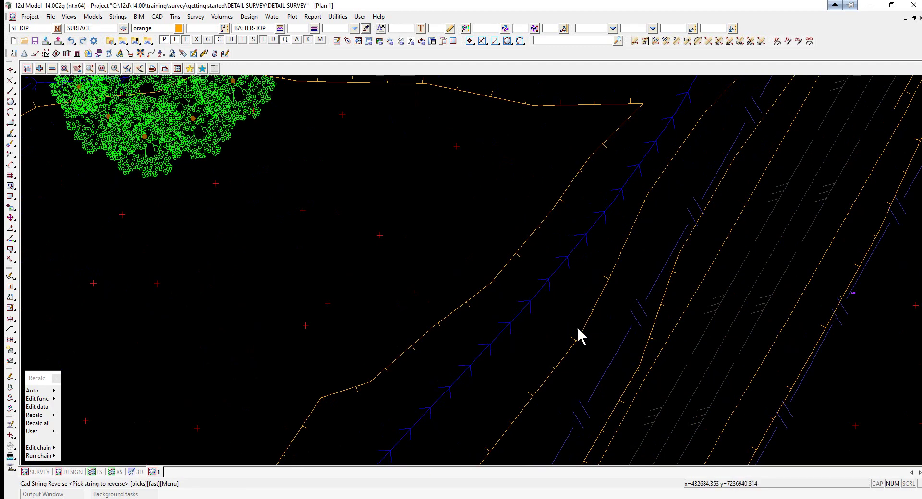
- Zoom to the road junction showing SF TOP(87), RD EG(86), RD RC(7) and SF TOE(88)
scroll(499, 346, "up", 5)
scroll(624, 177, "down", 8)
scroll(665, 110, "up", 1)
scroll(664, 108, "up", 3)
scroll(372, 262, "down", 1)
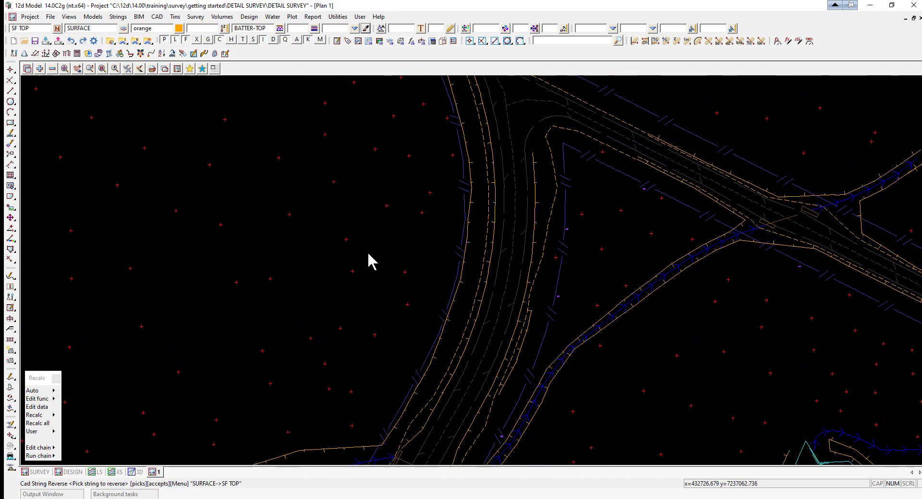
scroll(685, 270, "up", 2)
scroll(630, 250, "down", 1)
scroll(778, 195, "up", 3)
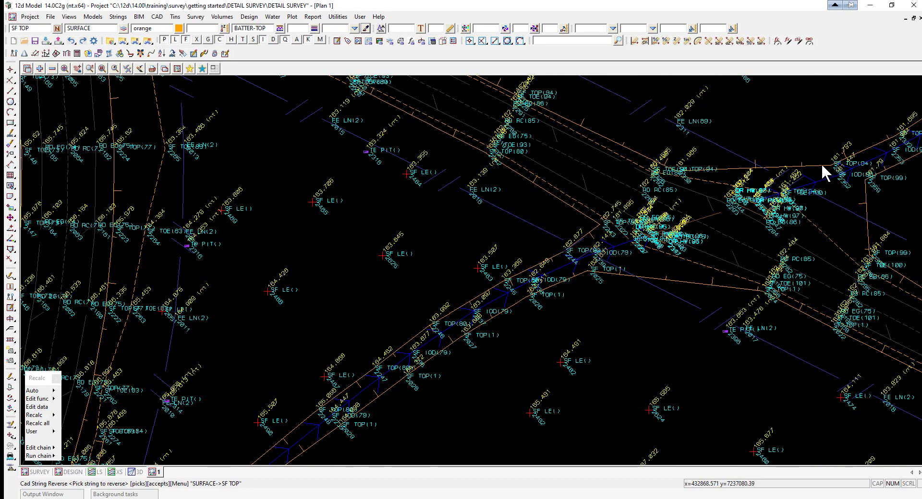
scroll(714, 123, "down", 3)
scroll(713, 123, "down", 3)
scroll(679, 380, "up", 3)
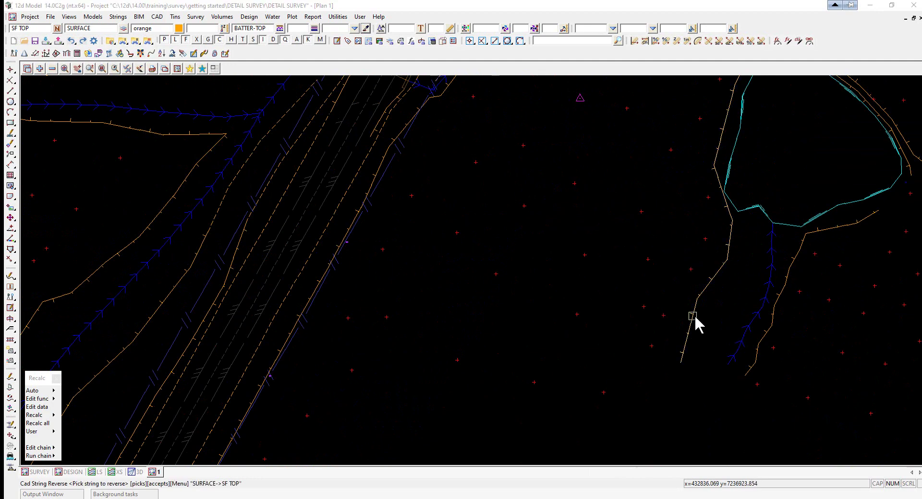
scroll(639, 373, "down", 2)
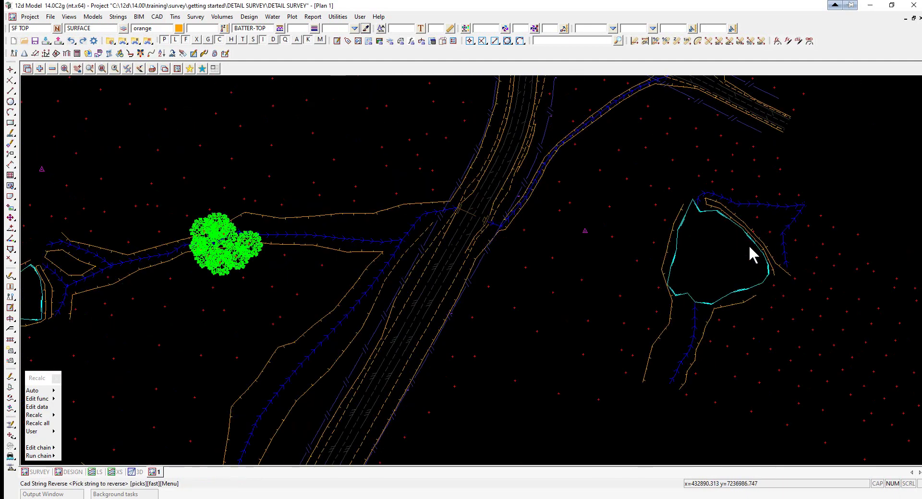
scroll(756, 257, "up", 1)
scroll(797, 230, "down", 2)
scroll(547, 384, "up", 3)
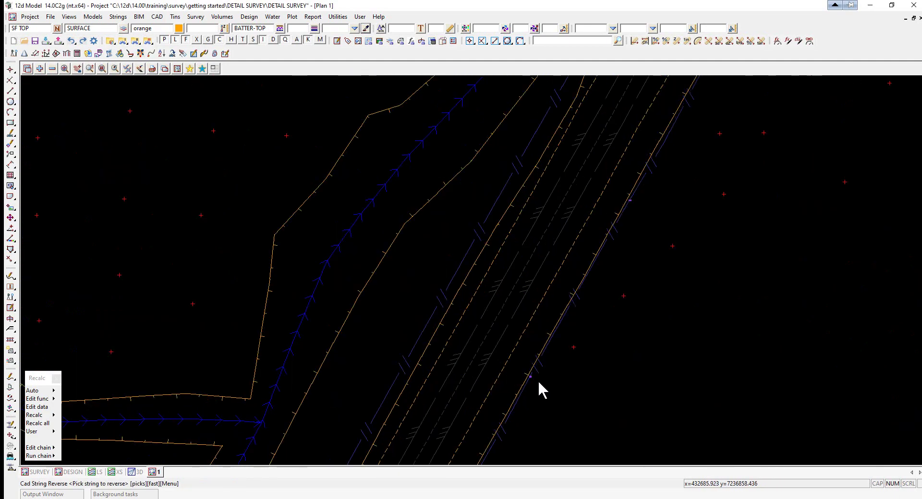
scroll(730, 311, "down", 3)
scroll(700, 312, "down", 2)
scroll(546, 366, "up", 3)
scroll(528, 391, "down", 1)
scroll(476, 398, "down", 3)
scroll(307, 201, "up", 3)
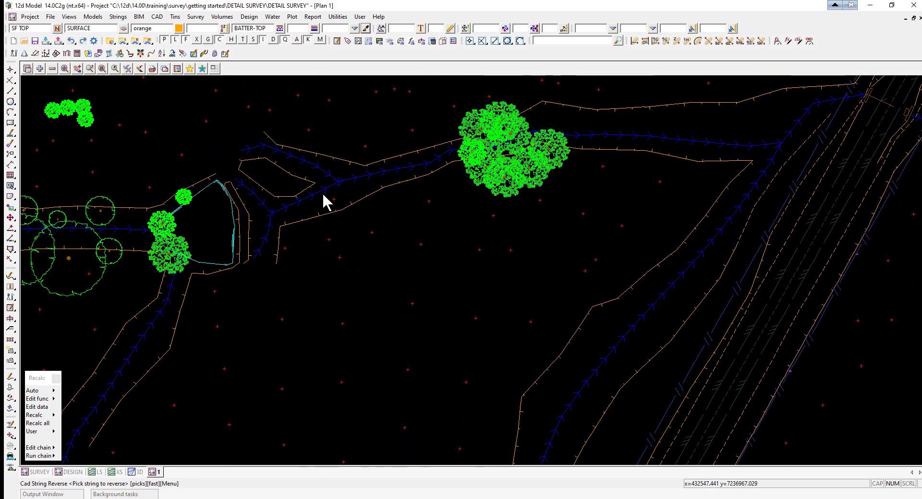
left_click(368, 290)
scroll(284, 354, "down", 4)
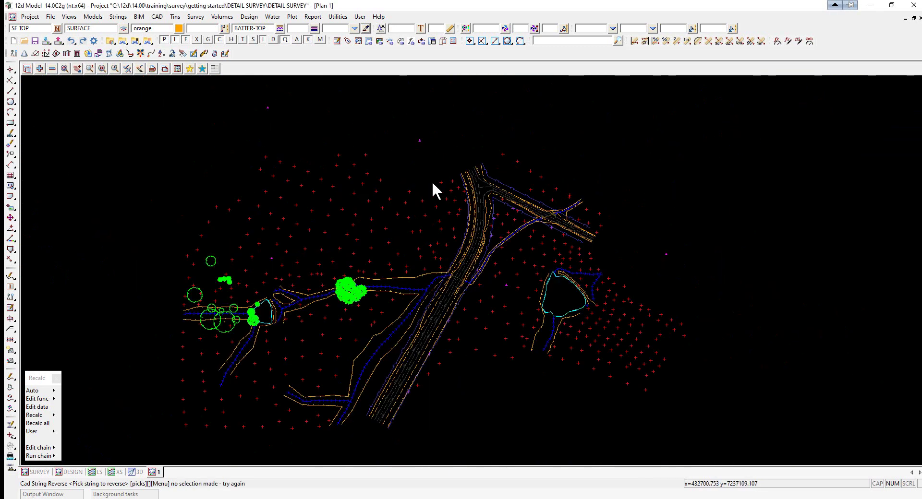
scroll(486, 187, "up", 6)
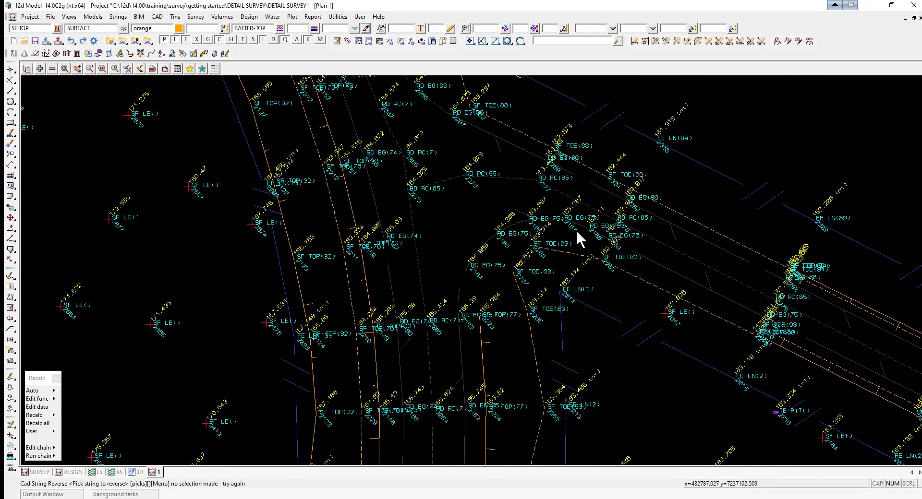
scroll(495, 312, "down", 3)
scroll(461, 192, "up", 4)
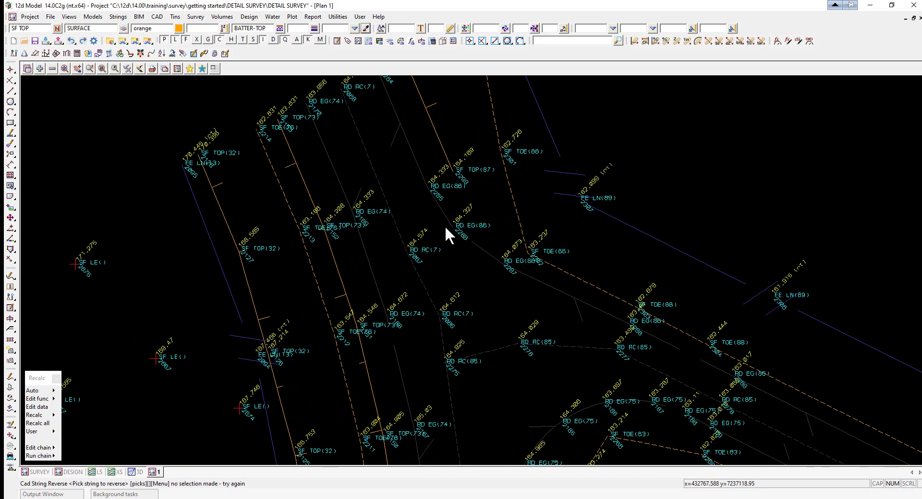
scroll(480, 223, "up", 2)
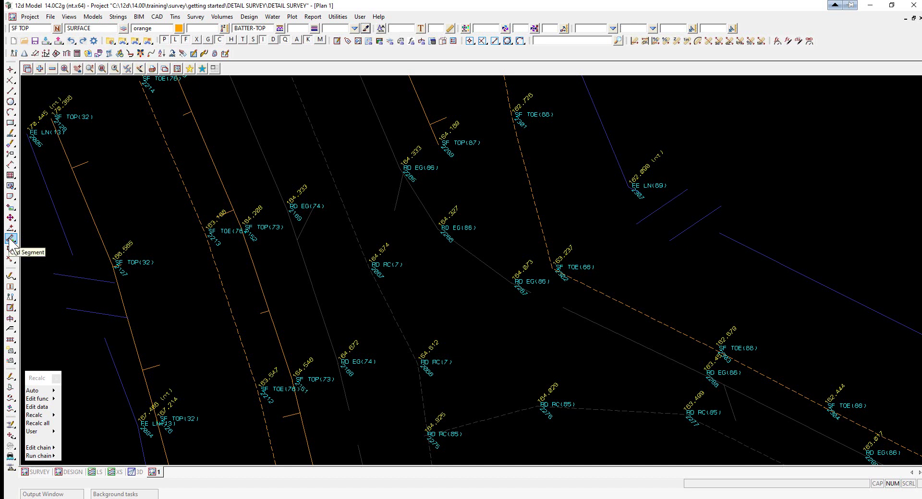
- Start Insert 3-points curve and pick points on the RD EG string near RD EG(86)
left_click(12, 239)
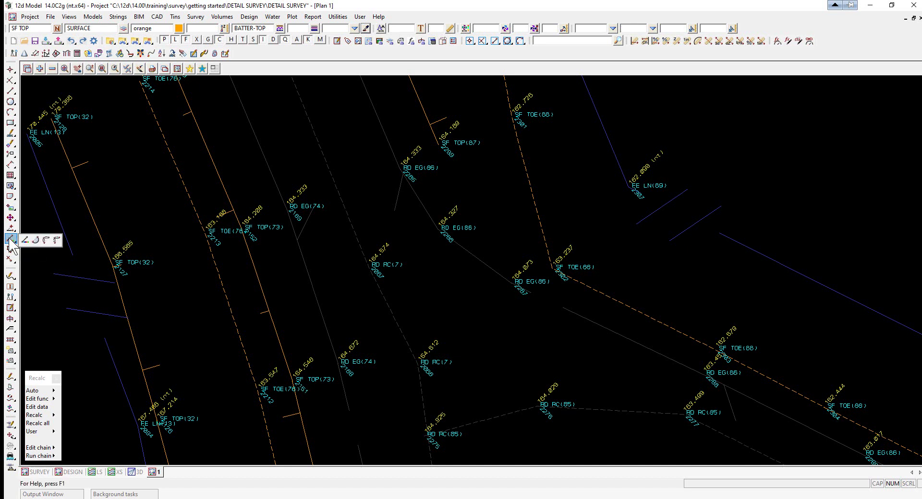
left_click(47, 240)
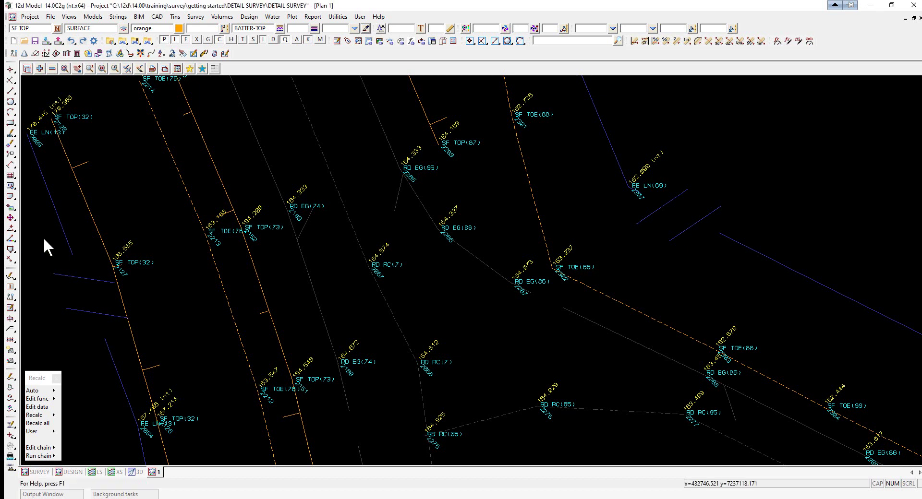
left_click(439, 229)
left_click(439, 228)
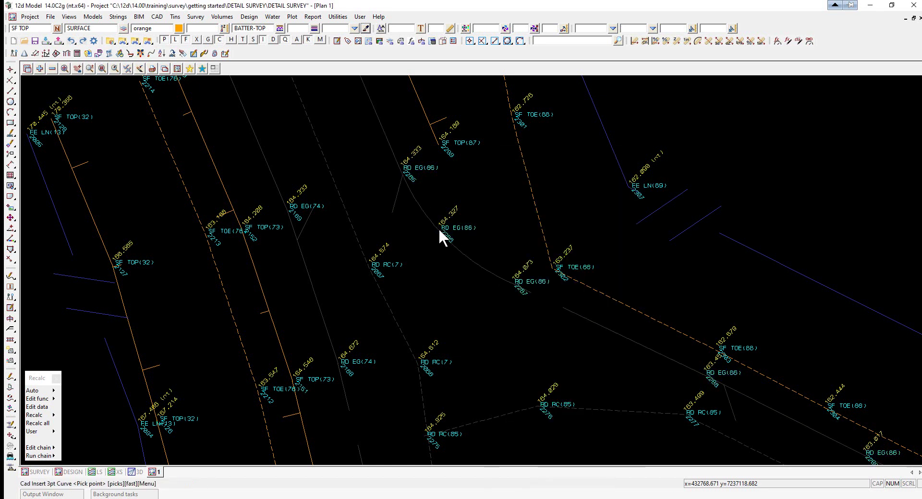